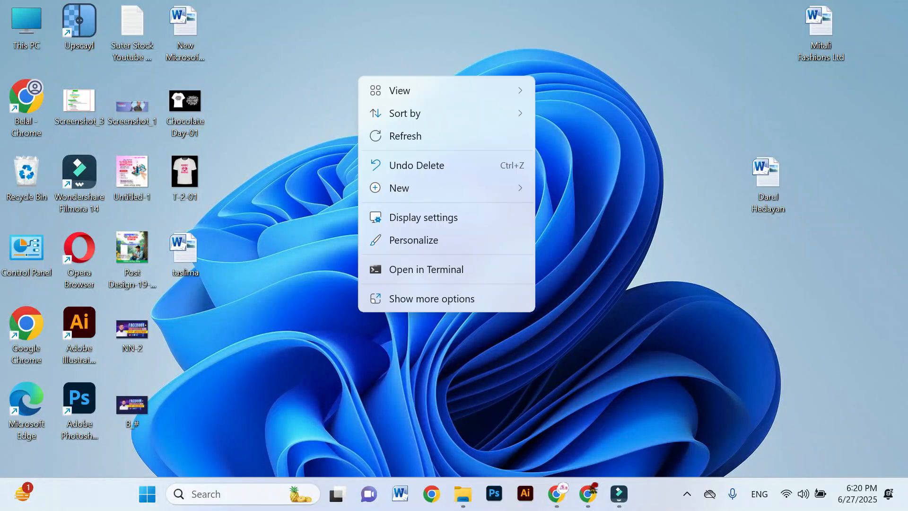
left_click(405, 135)
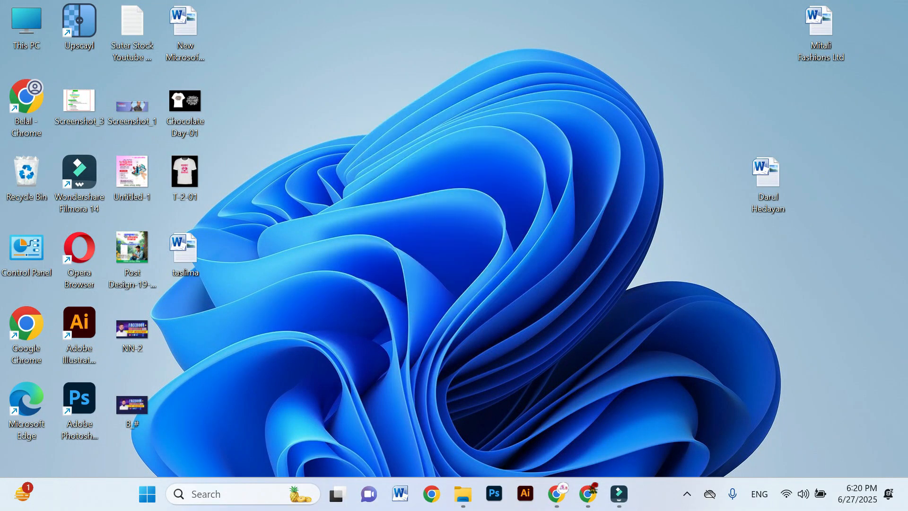
right_click(378, 93)
left_click(425, 151)
right_click(373, 32)
left_click(416, 92)
right_click(341, 47)
left_click(393, 108)
right_click(349, 37)
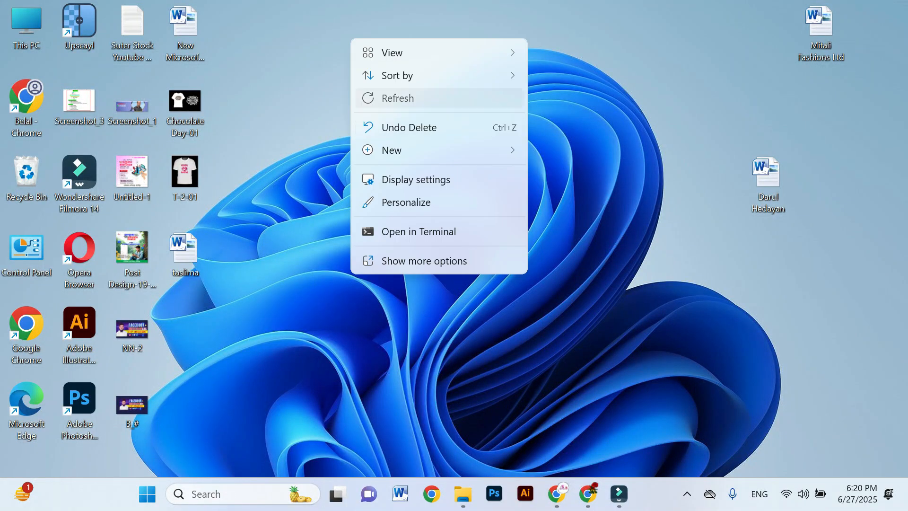
left_click(398, 96)
right_click(348, 60)
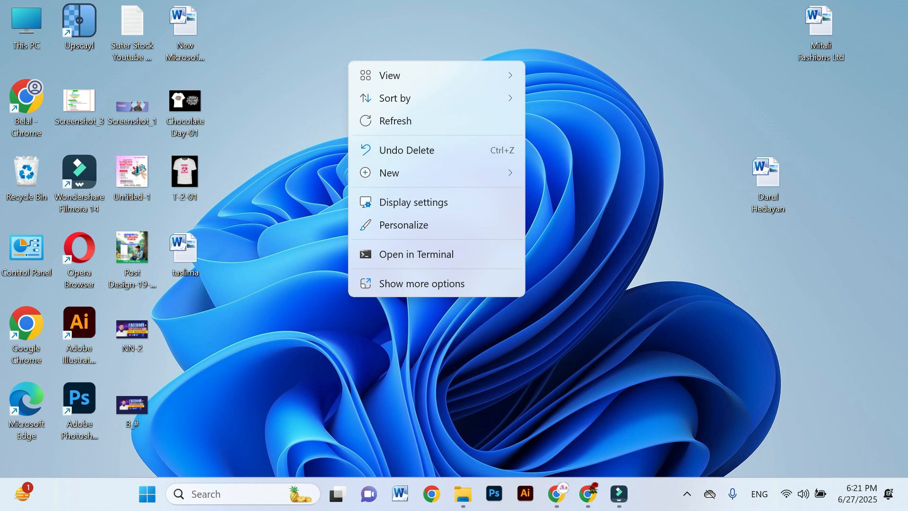
left_click(397, 119)
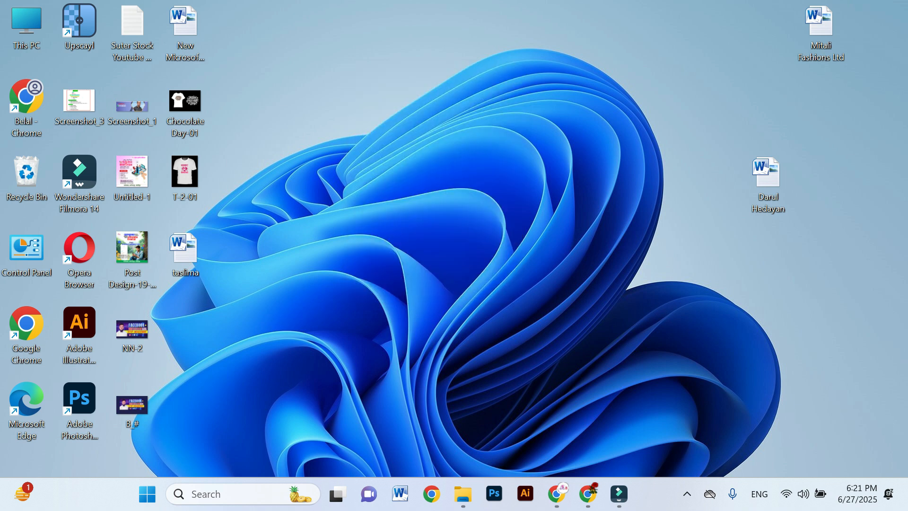
- Switch to the Ads Manager window in Chrome and review the traffic ad set's budget, schedule and ad scheduling options
left_click(478, 406)
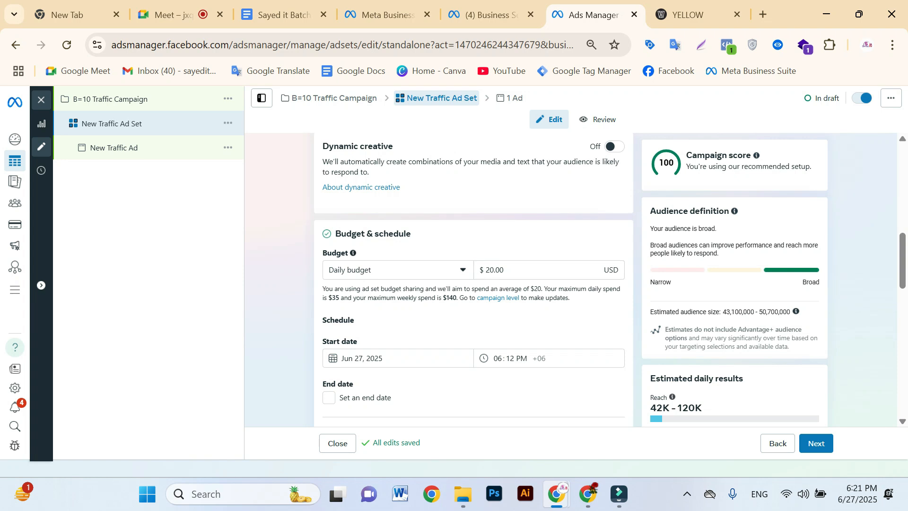
scroll(472, 279, "down", 3)
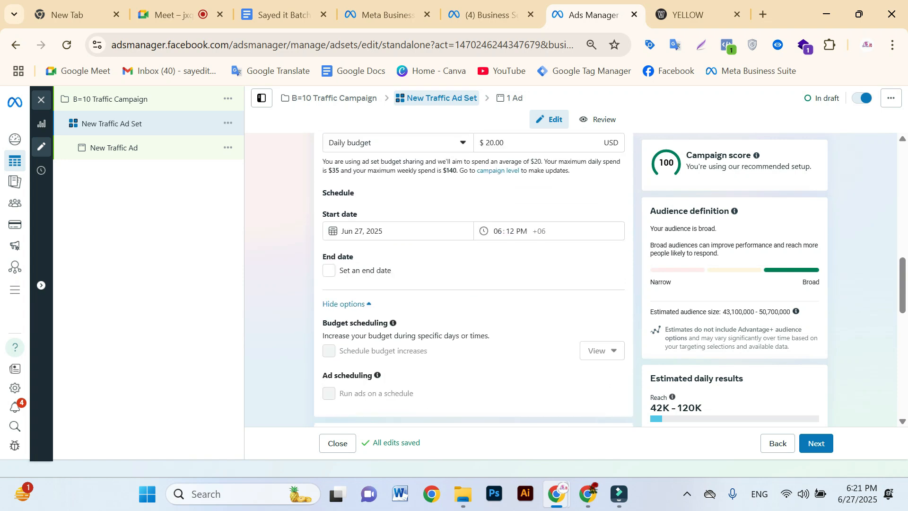
scroll(473, 279, "down", 2)
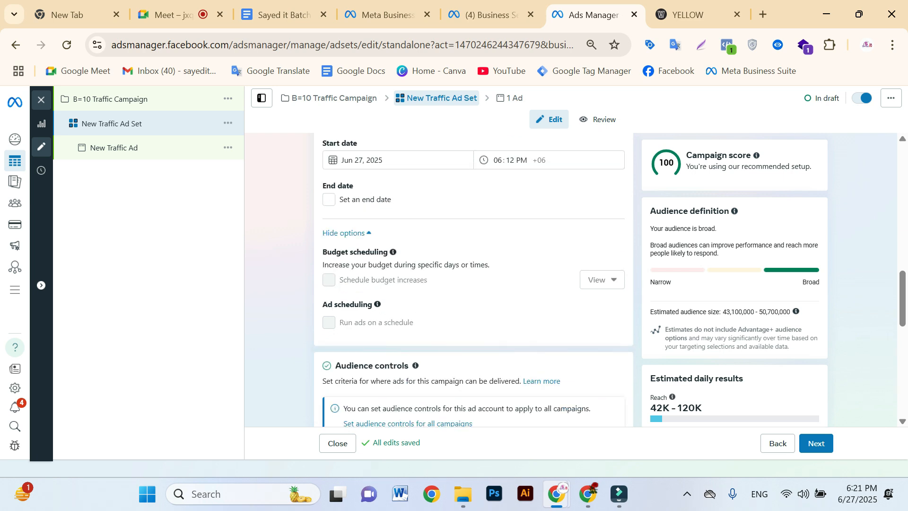
scroll(473, 279, "down", 1)
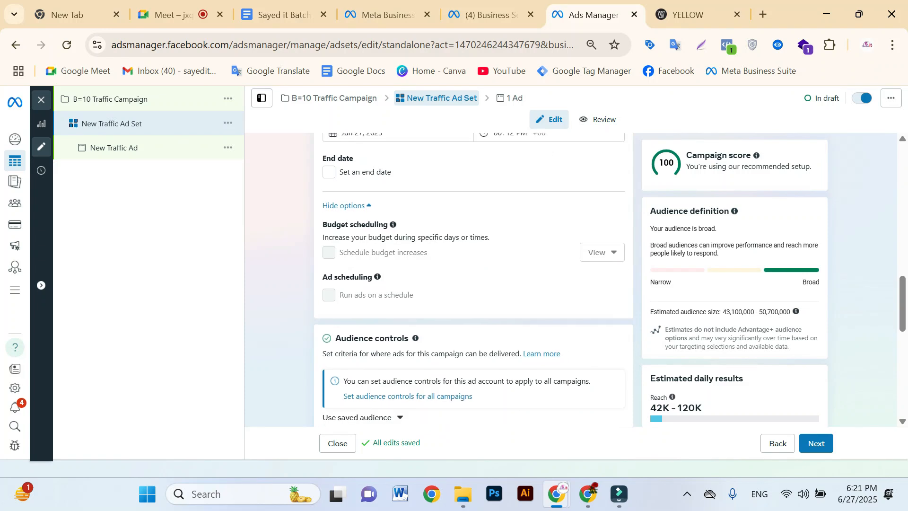
scroll(472, 279, "up", 1)
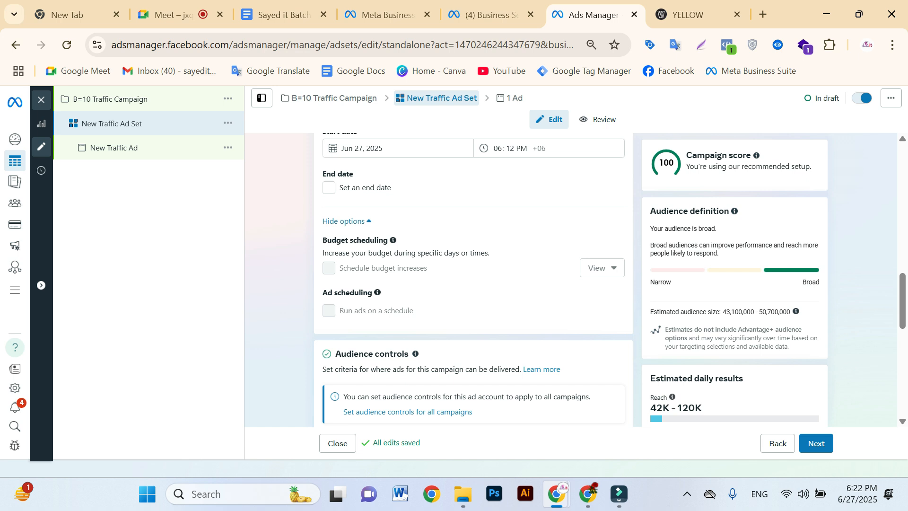
scroll(473, 279, "down", 1)
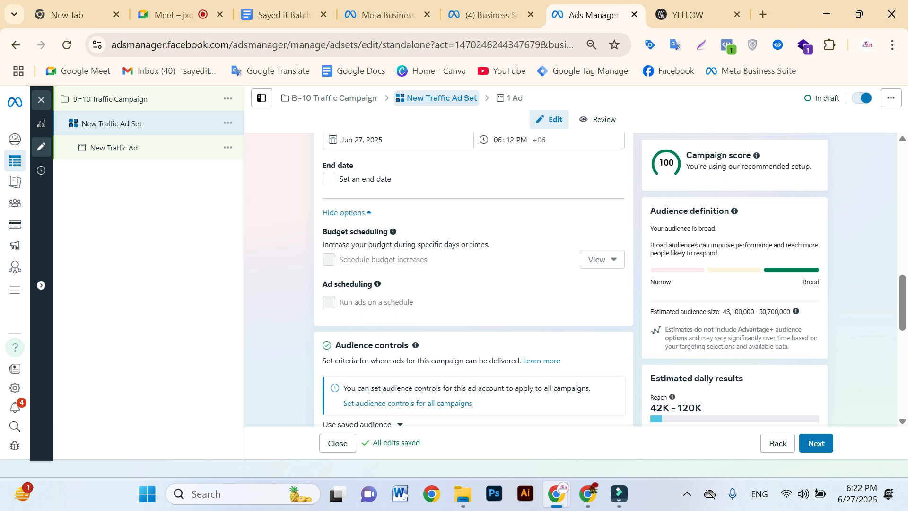
scroll(474, 280, "up", 1)
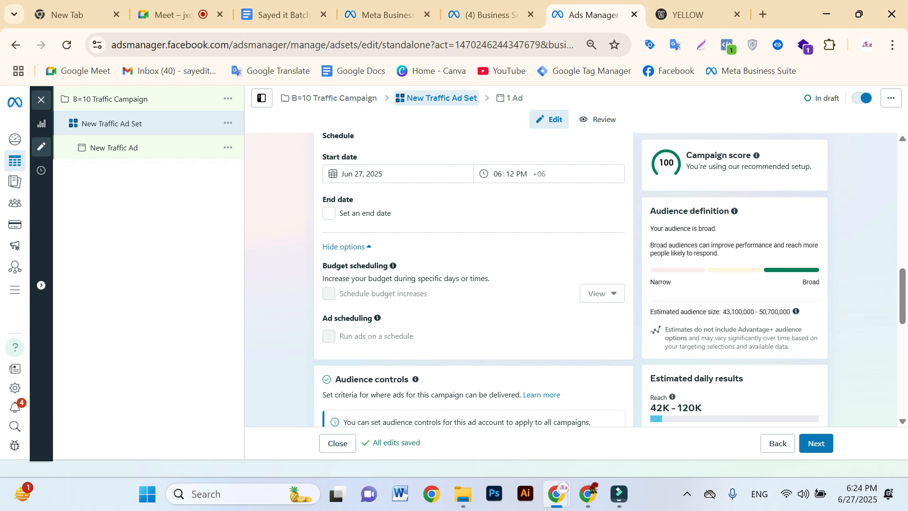
- Switch the ad set from Advantage+ audience to the original audience options
scroll(473, 279, "down", 3)
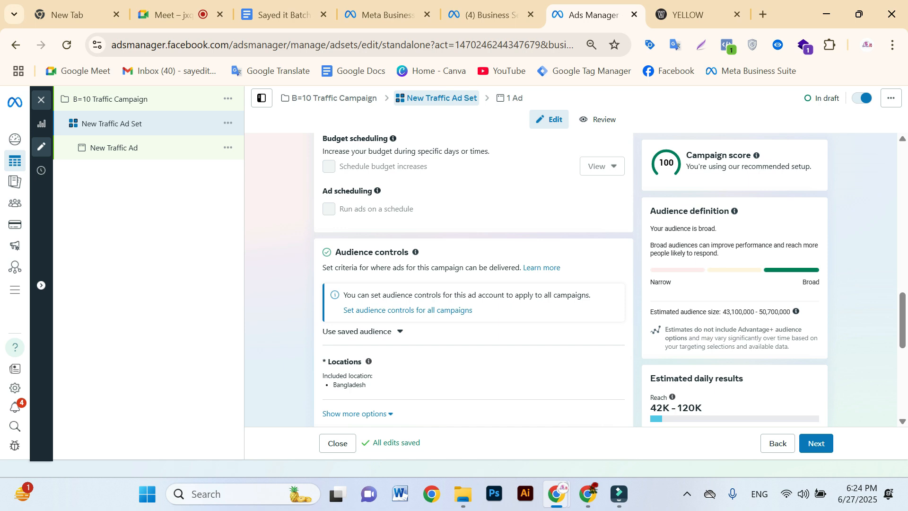
scroll(472, 255, "down", 3)
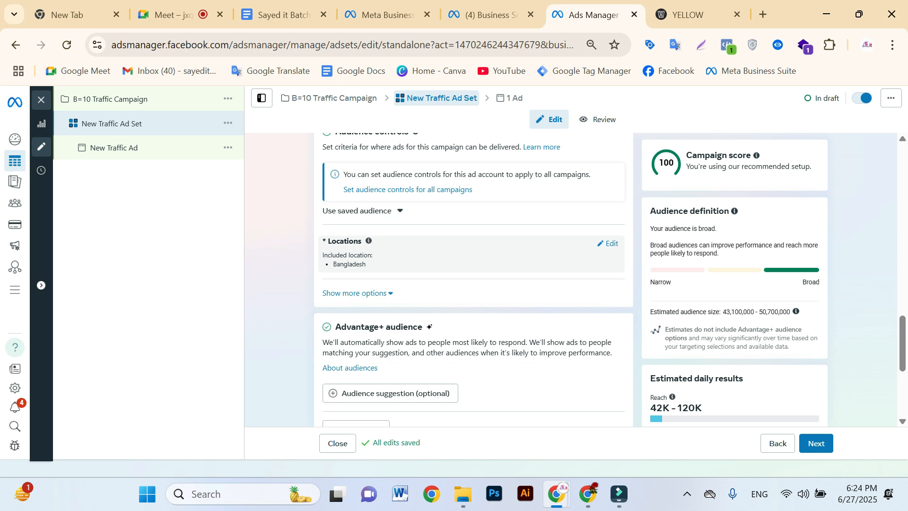
scroll(472, 284, "down", 2)
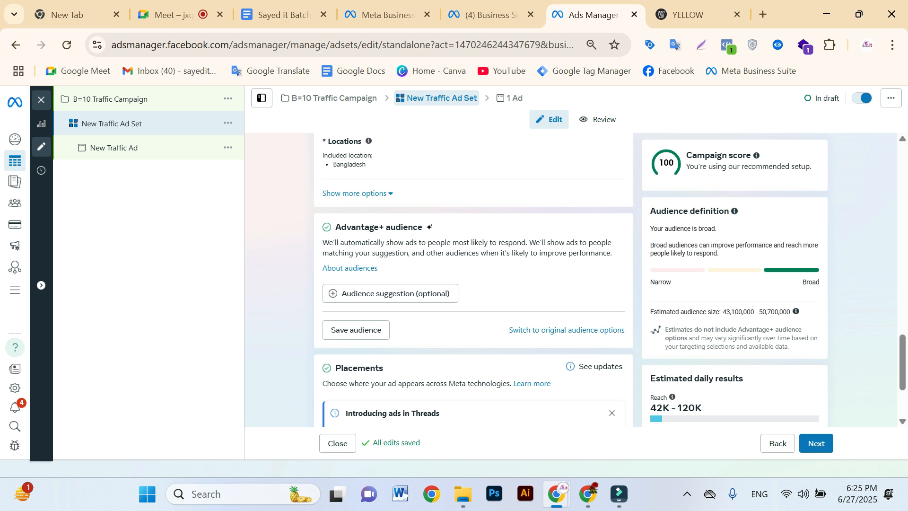
left_click(566, 330)
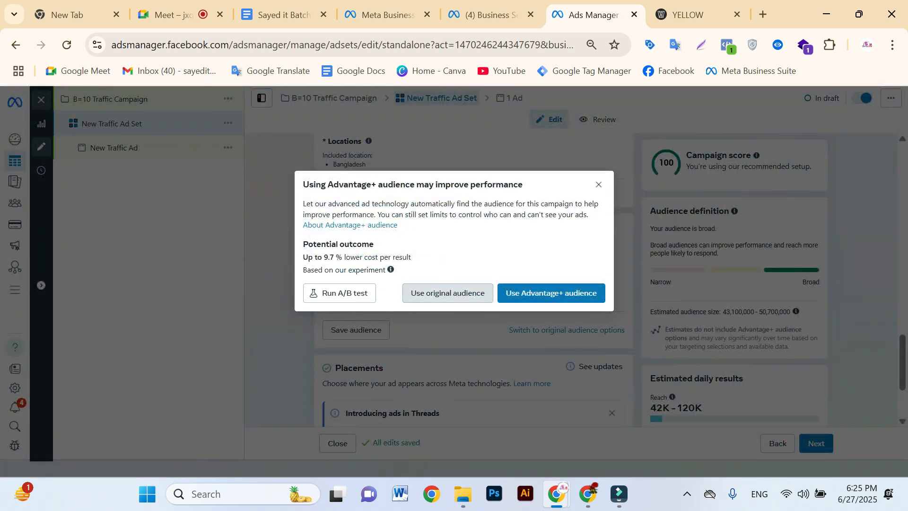
left_click(448, 292)
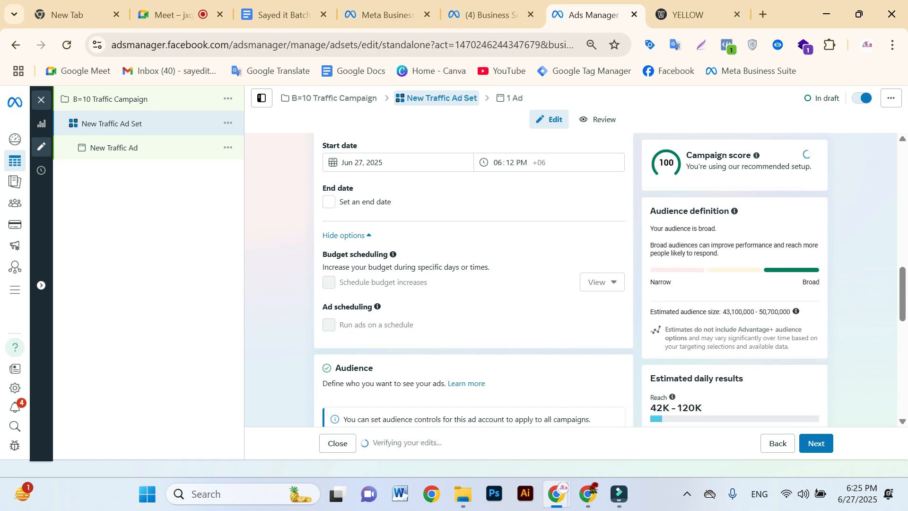
- Set the audience's minimum age to 22
scroll(473, 283, "down", 5)
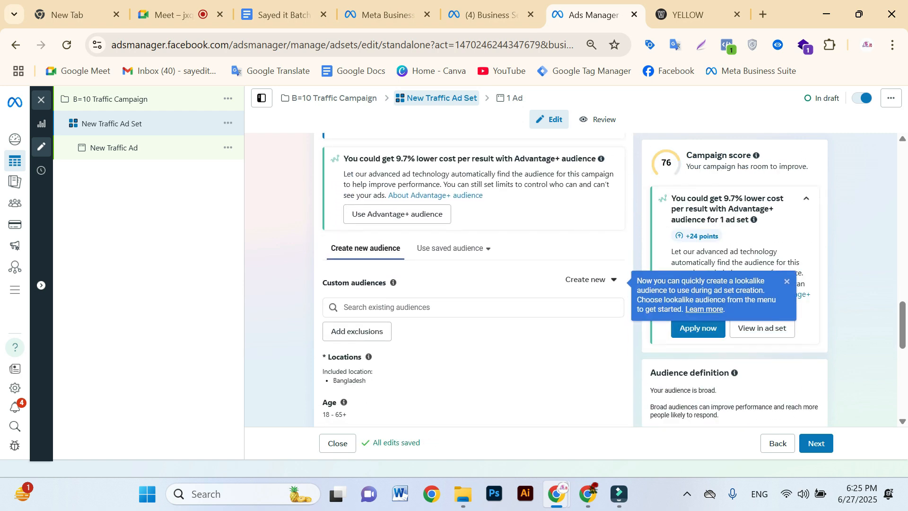
scroll(473, 284, "down", 4)
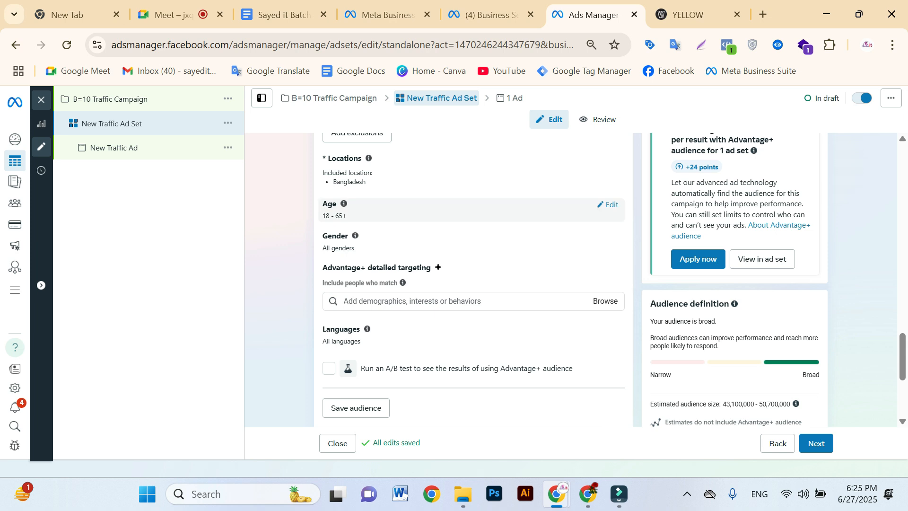
scroll(473, 237, "up", 1)
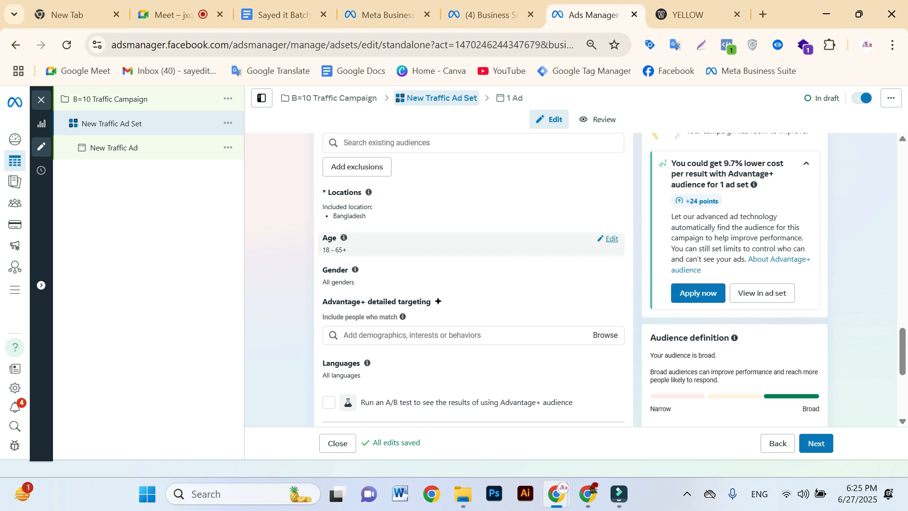
left_click(607, 238)
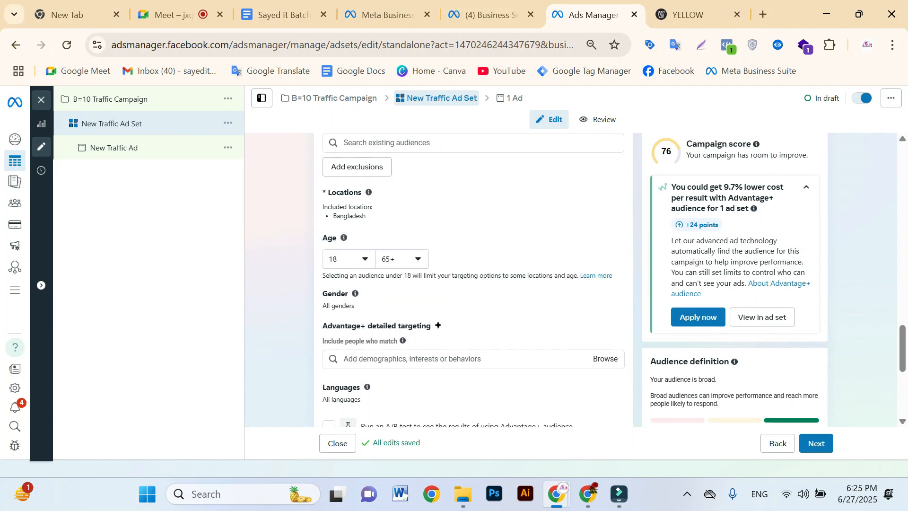
left_click(348, 259)
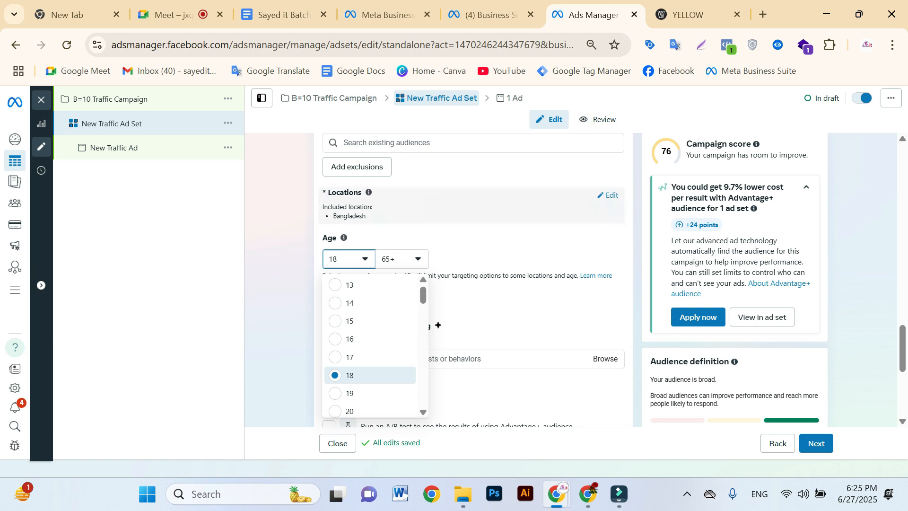
left_click(502, 246)
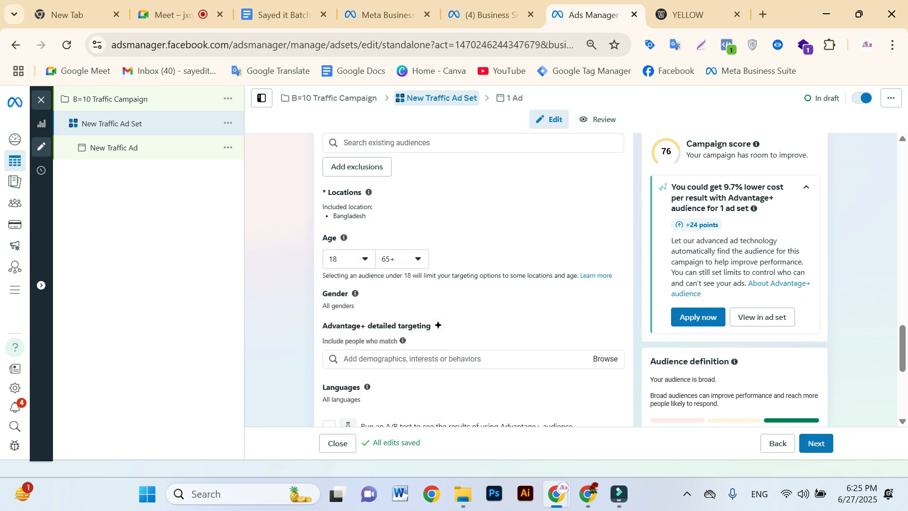
left_click(349, 258)
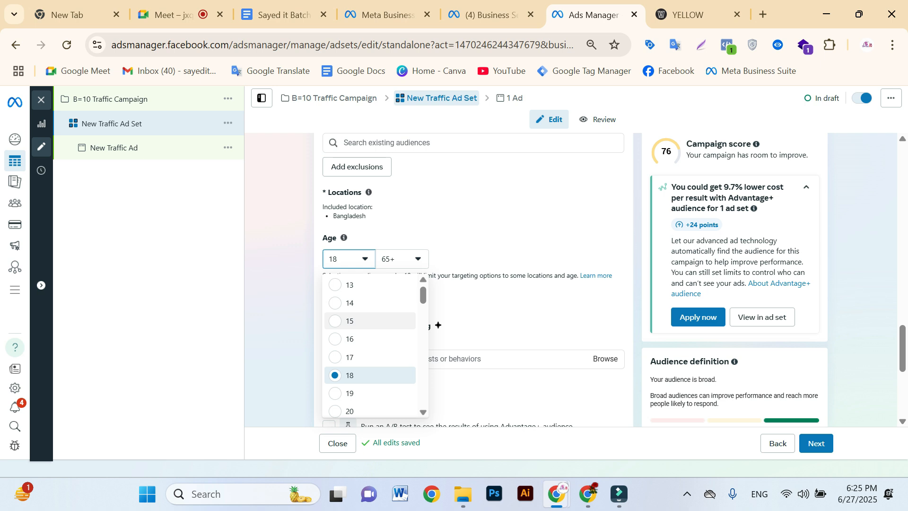
key("Down")
key("Down")
key("Down")
key("Down")
key("Down")
key("Down")
key("Down")
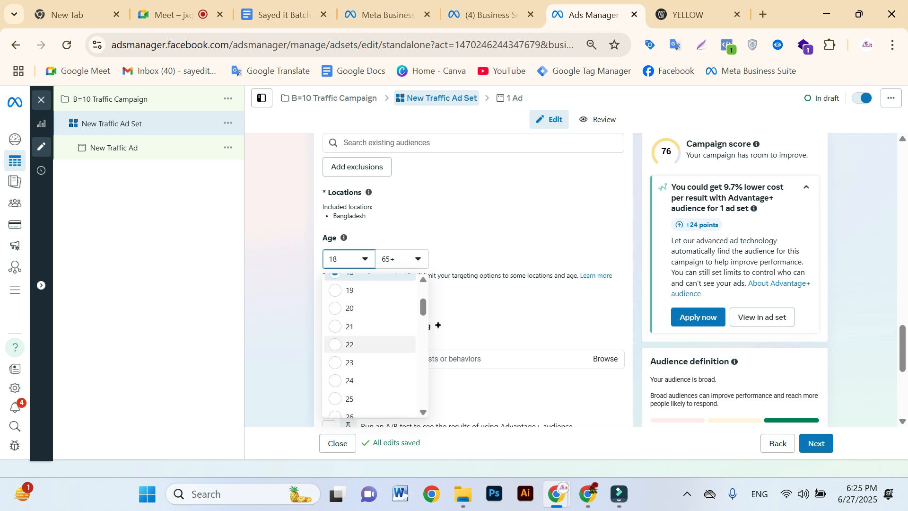
key("Return")
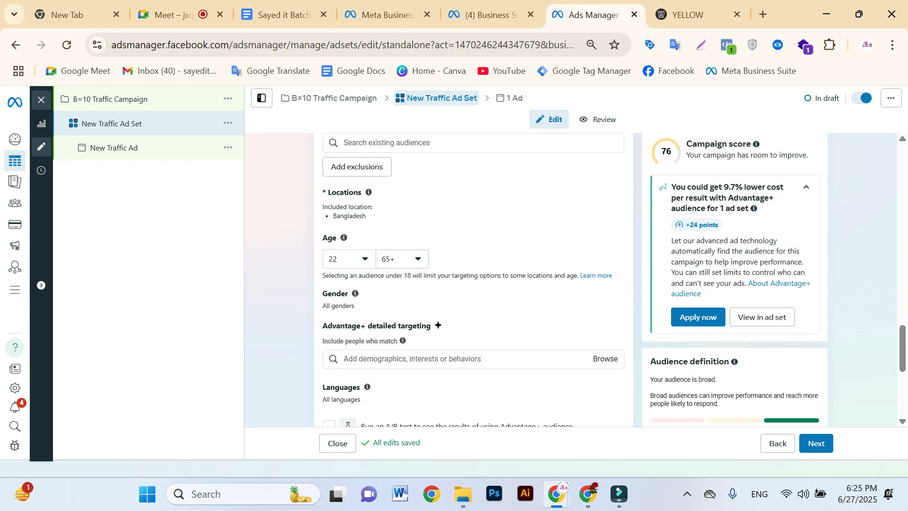
- Set the audience's maximum age to 50
key("Tab")
key("Return")
key("Up")
key("Up")
key("Up")
key("Up")
key("Up")
key("Up")
key("Up")
key("Up")
key("Up")
key("Up")
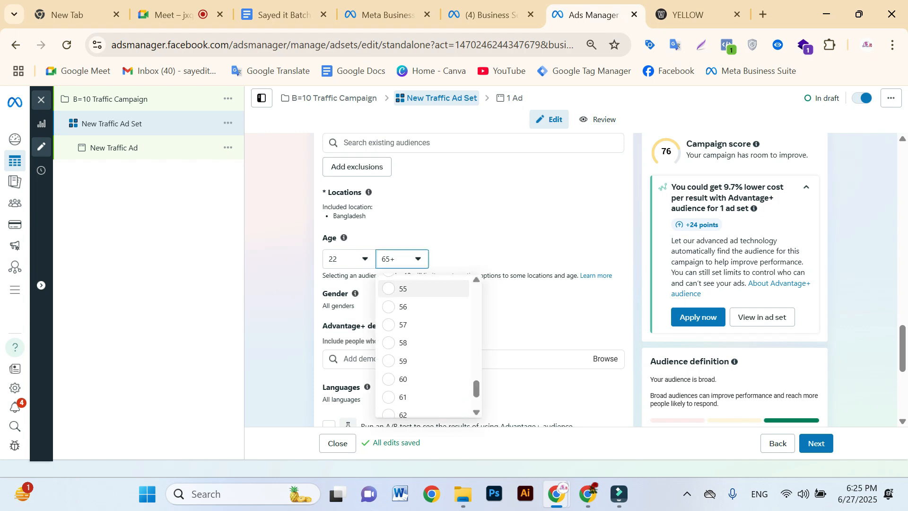
scroll(423, 326, "up", 1)
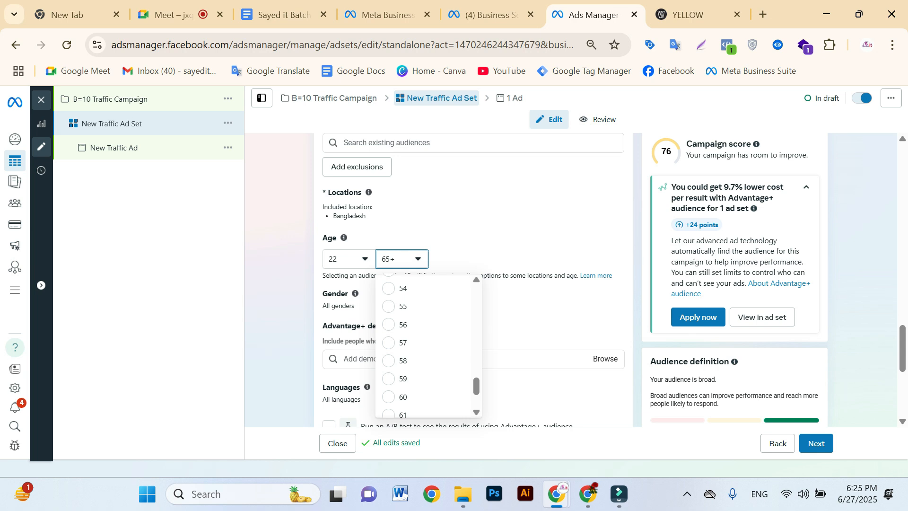
scroll(423, 323, "down", 2)
scroll(423, 323, "up", 1)
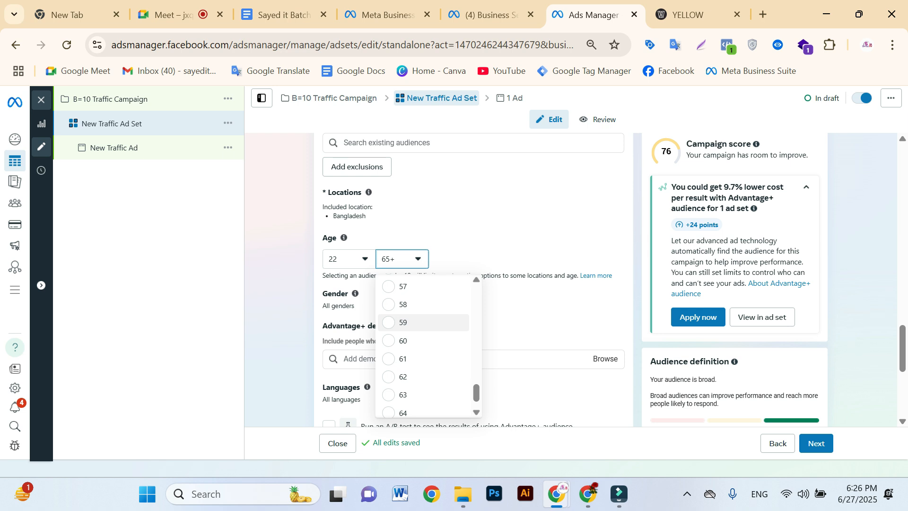
scroll(423, 322, "up", 2)
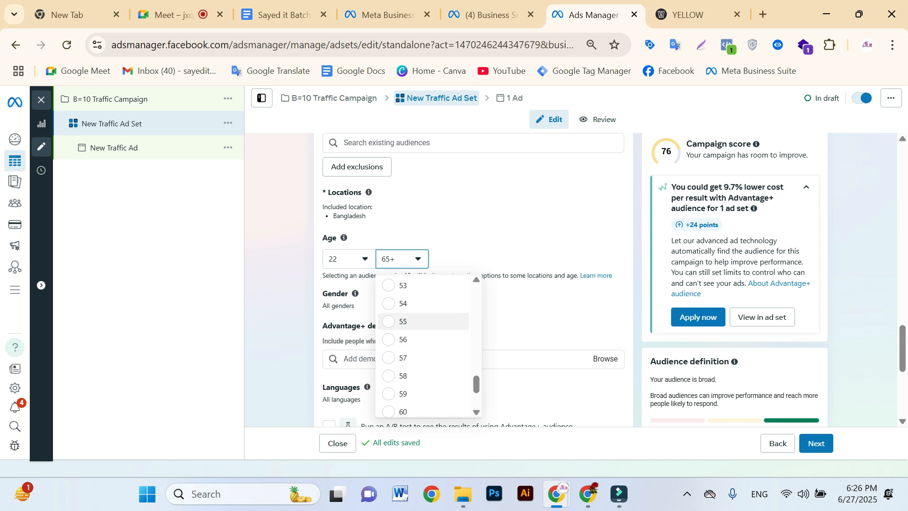
scroll(424, 317, "up", 2)
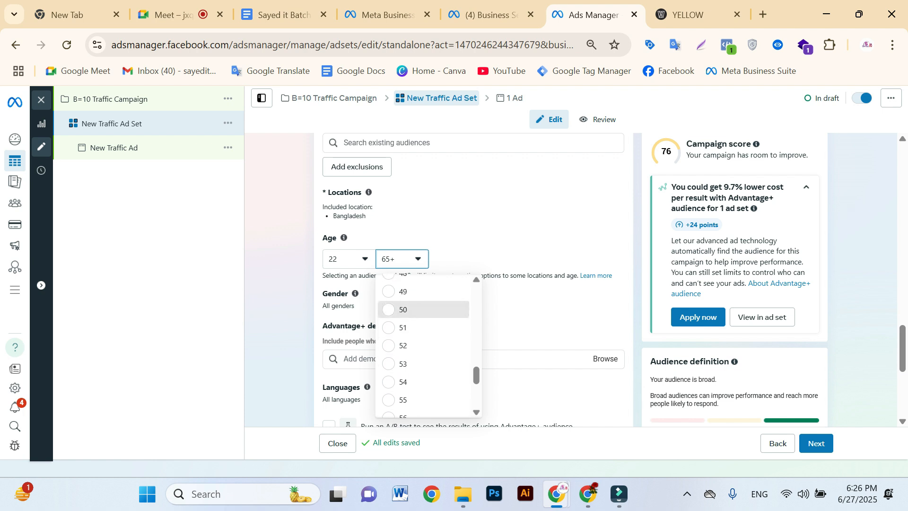
left_click(416, 309)
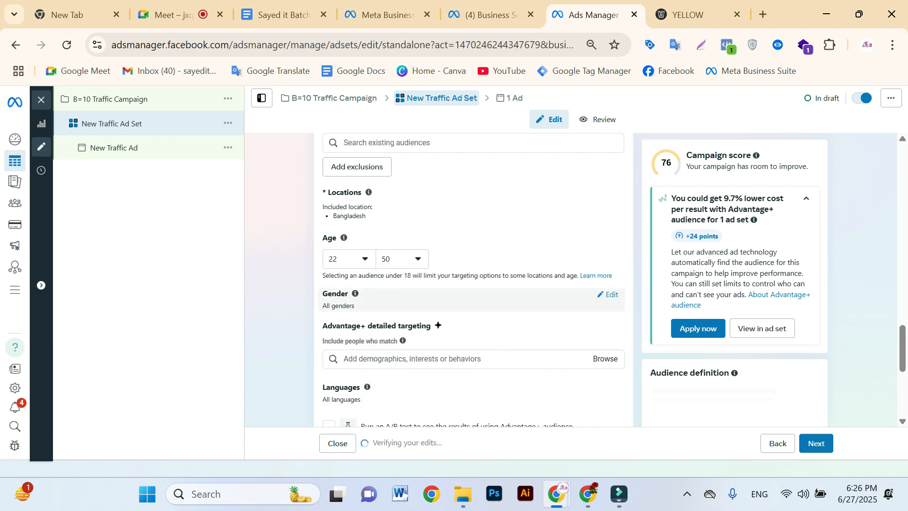
- Search the ad set's detailed targeting for "Laptop" and add the Laptop (computer) interest
scroll(433, 303, "down", 1)
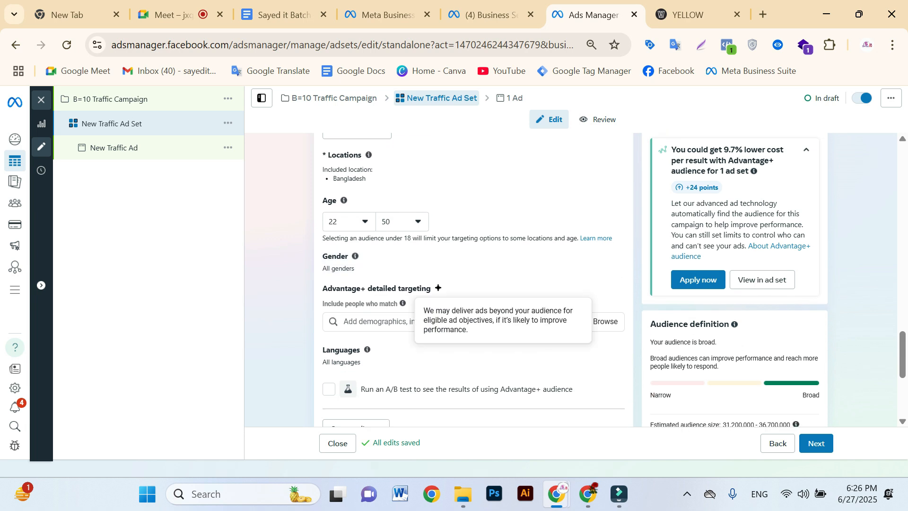
left_click(344, 304)
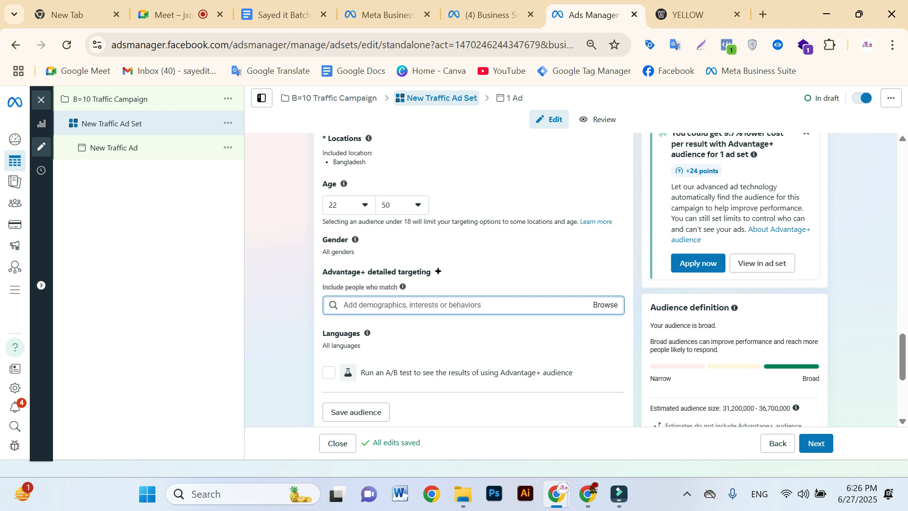
type("Lap")
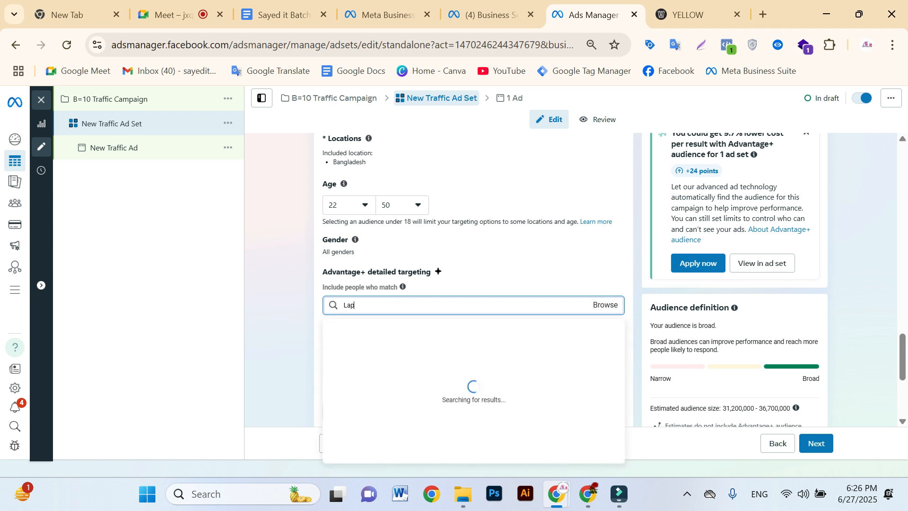
type("top")
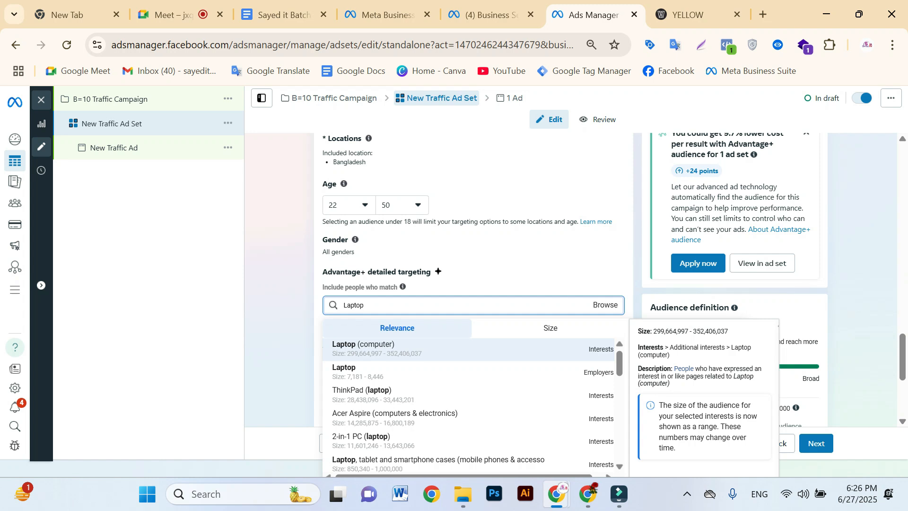
key("Down")
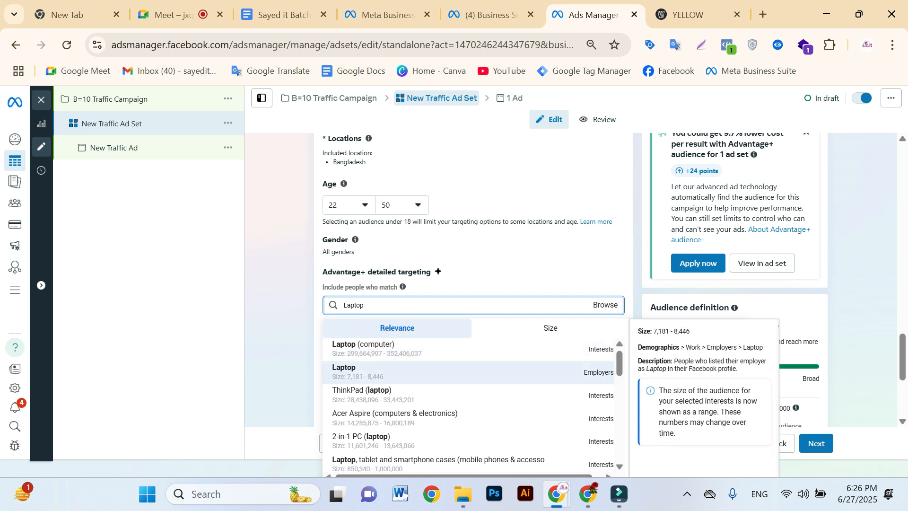
key("Down")
key("Up")
key("Down")
key("Up")
scroll(468, 369, "down", 5)
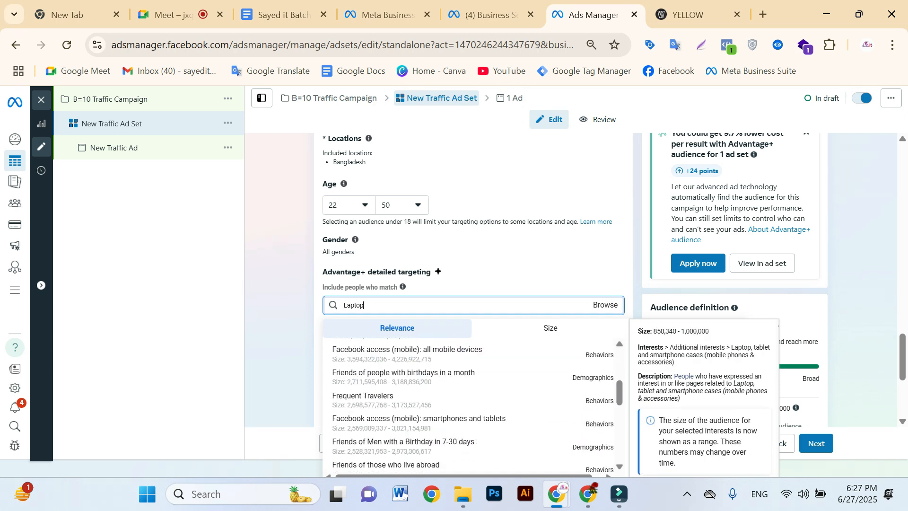
scroll(468, 369, "up", 1)
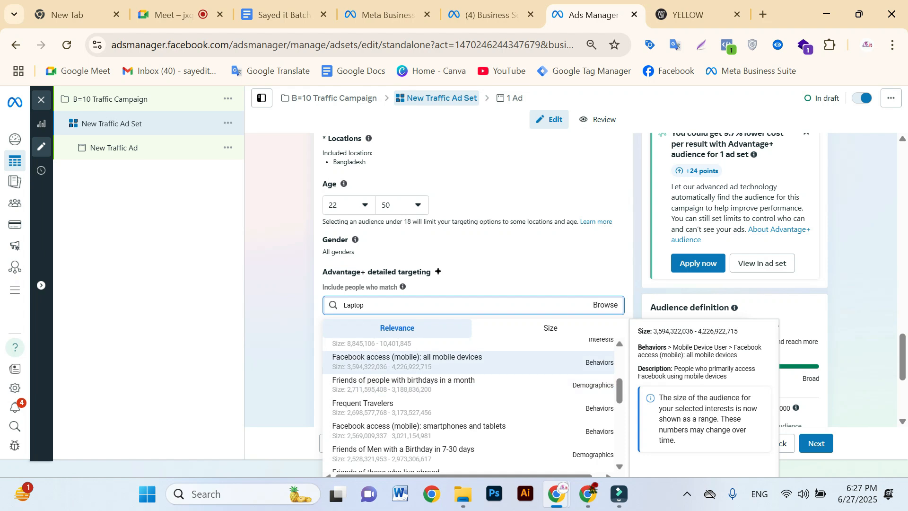
scroll(467, 364, "up", 5)
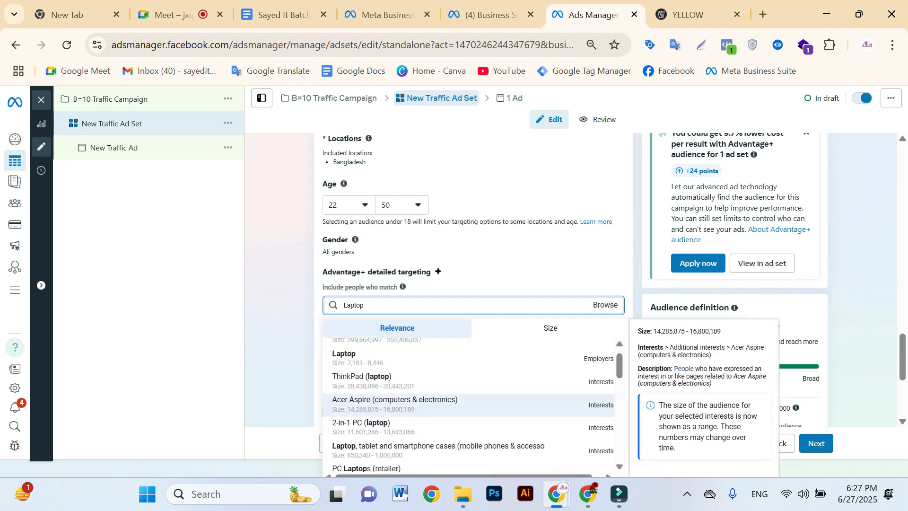
scroll(468, 364, "up", 1)
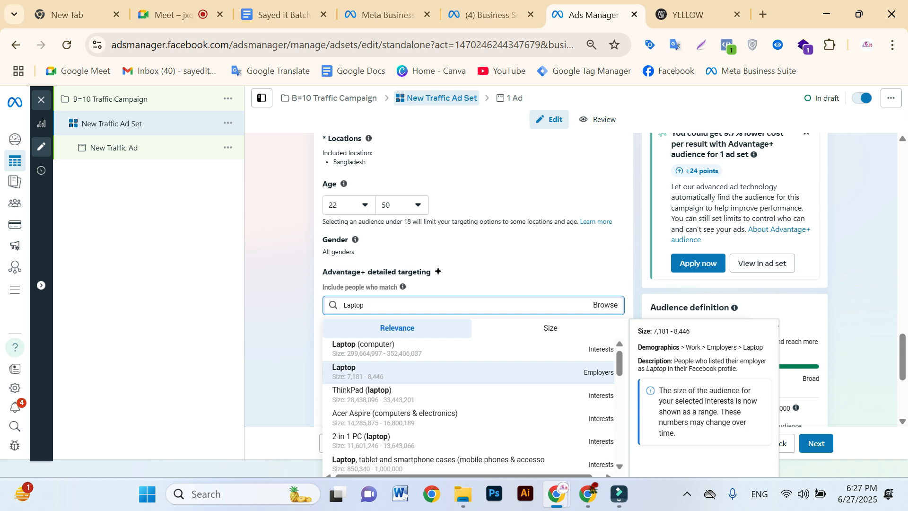
key("Up")
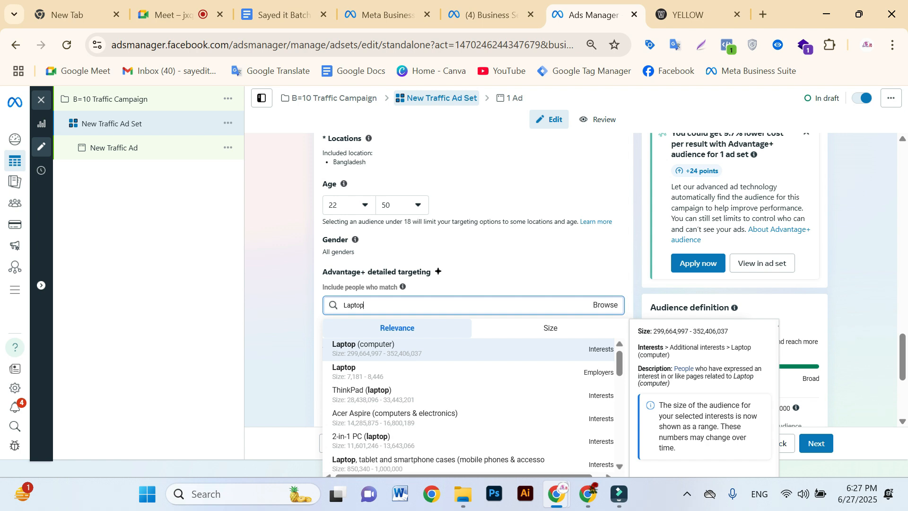
key("Return")
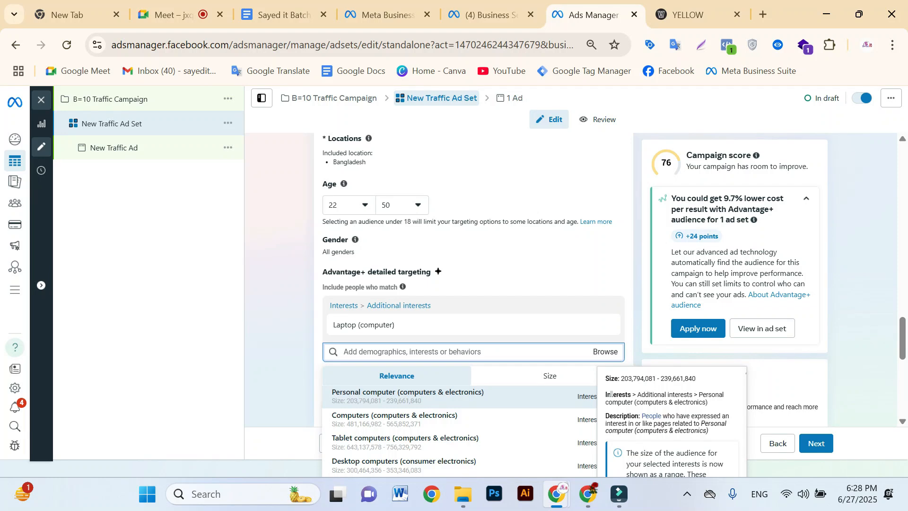
- Add the suggested interests Personal computer (computers & electronics), Desktop computers (consumer electronics) and Computers (computers & electronics) to the detailed targeting
left_click(611, 394)
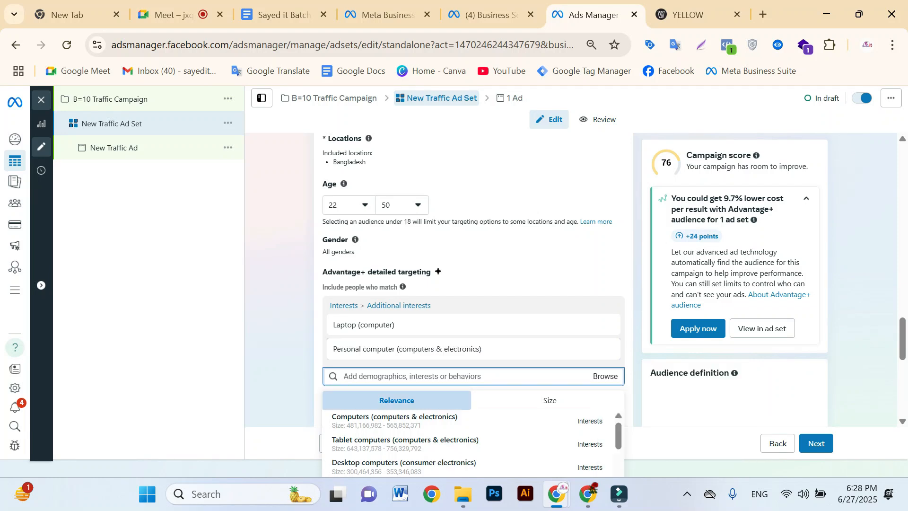
mouse_move(609, 350)
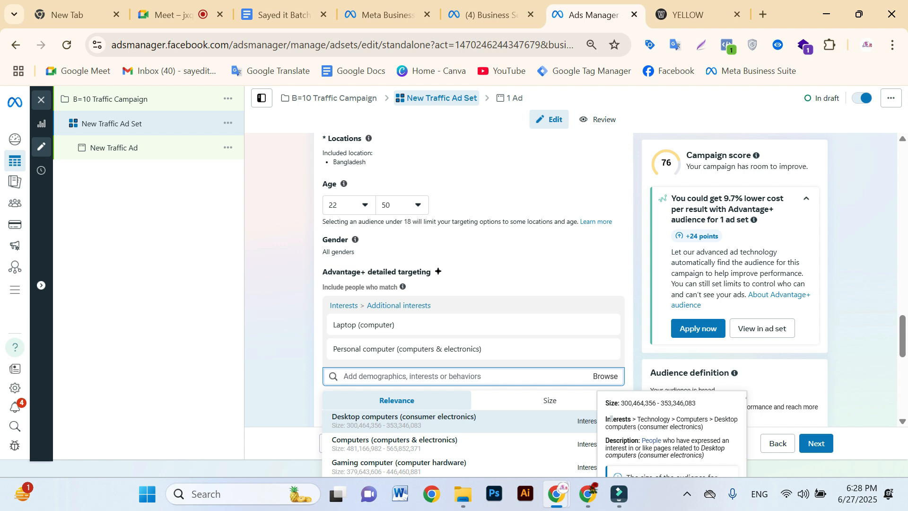
left_click(610, 418)
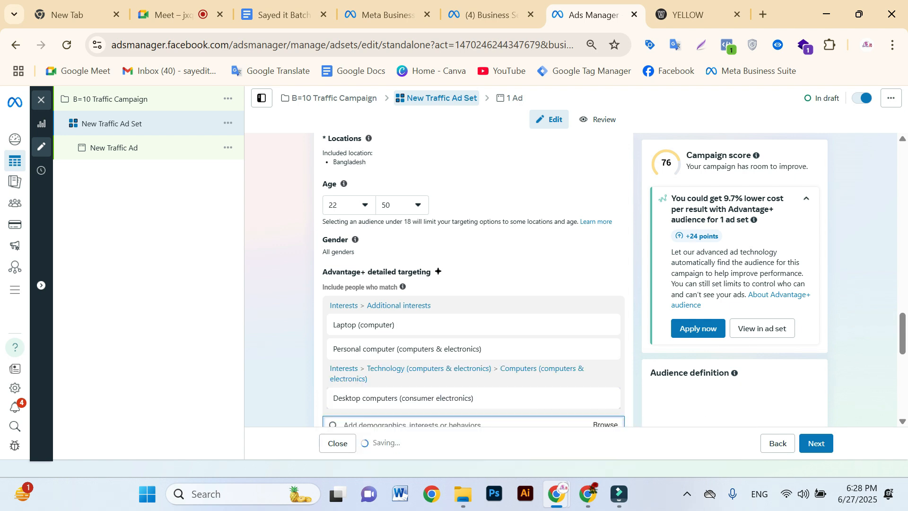
scroll(610, 359, "down", 3)
scroll(611, 358, "down", 2)
scroll(610, 358, "up", 2)
scroll(611, 358, "up", 1)
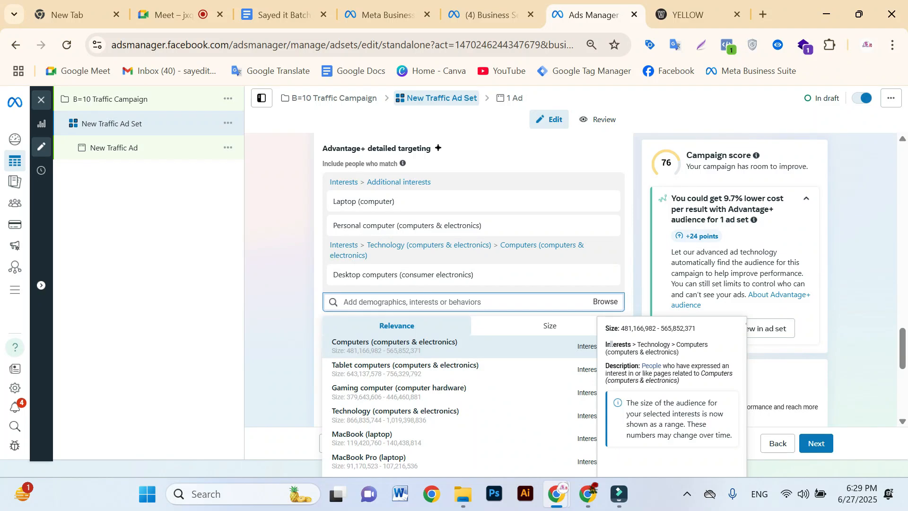
left_click(610, 344)
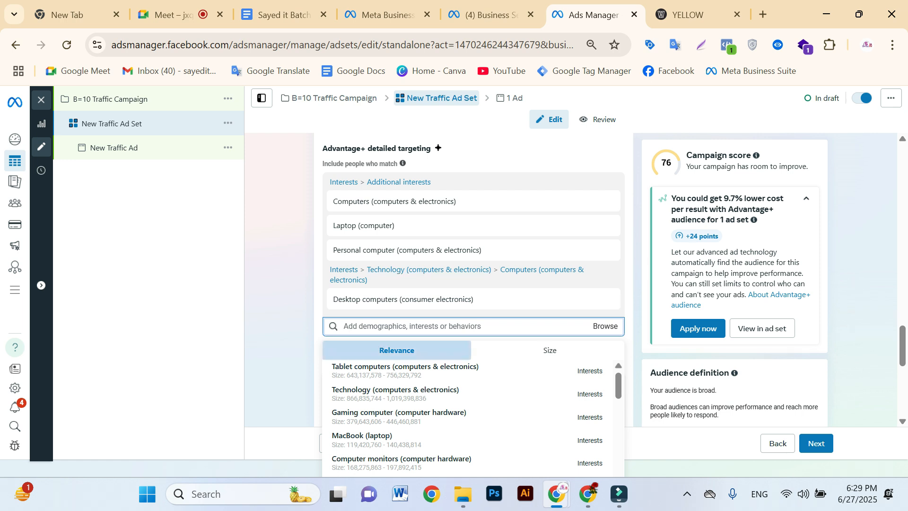
- Look through the remaining interest suggestions for the detailed targeting
scroll(611, 385, "down", 1)
scroll(611, 386, "down", 4)
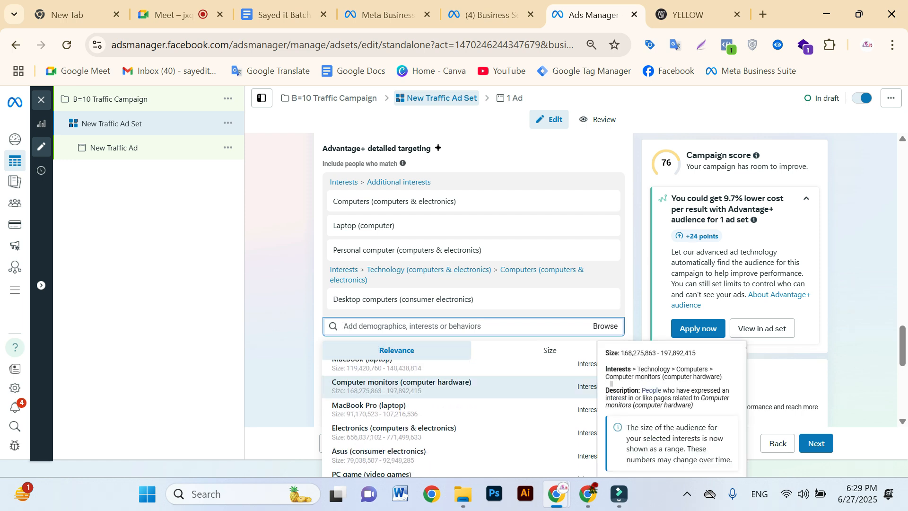
scroll(610, 460, "up", 5)
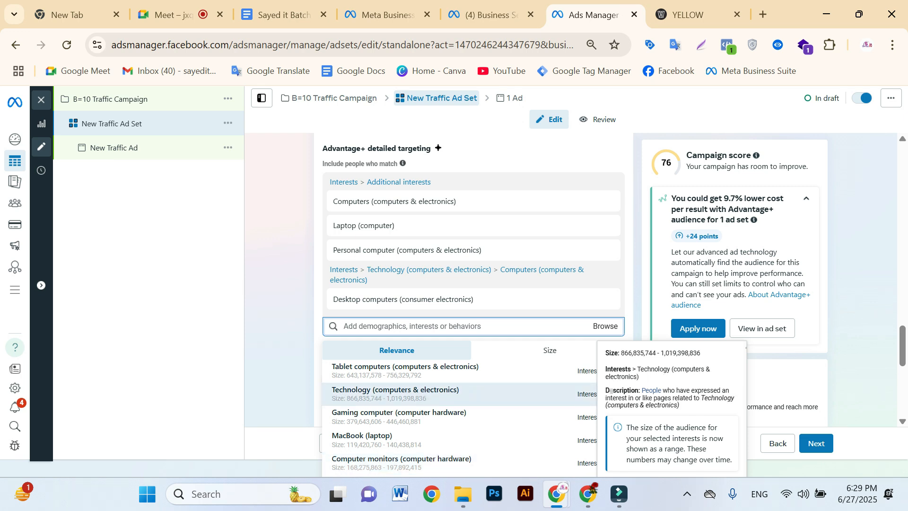
scroll(611, 390, "down", 5)
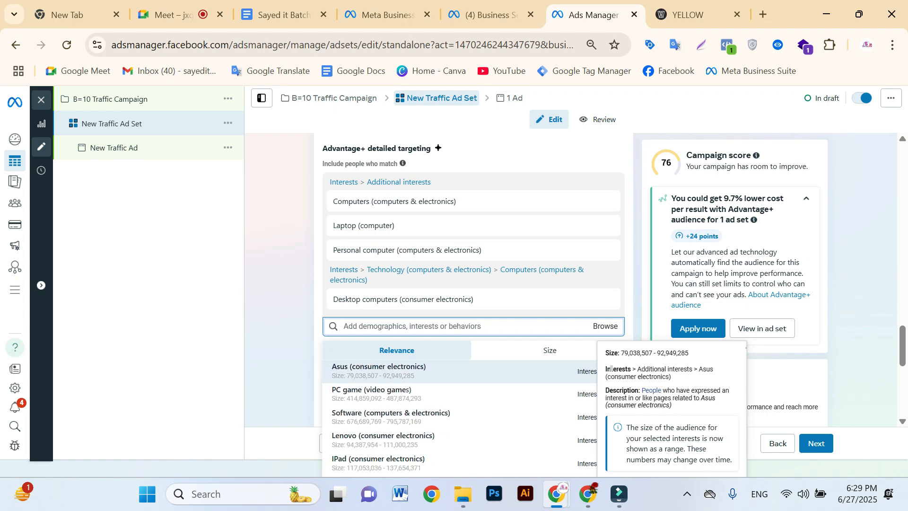
scroll(611, 384, "down", 3)
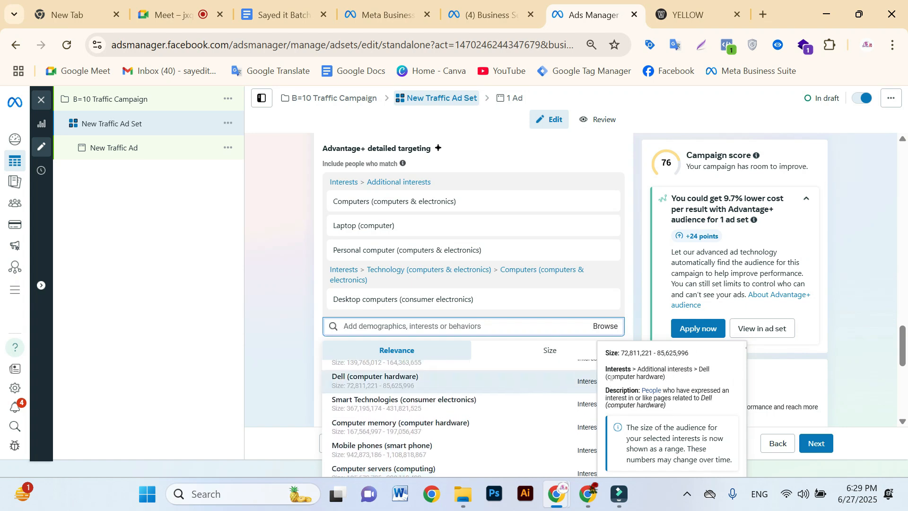
scroll(610, 384, "down", 3)
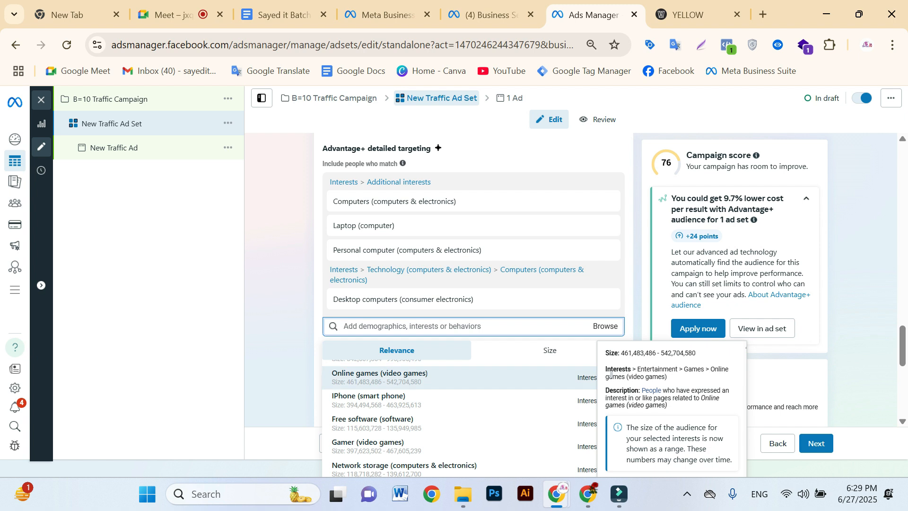
scroll(611, 373, "up", 10)
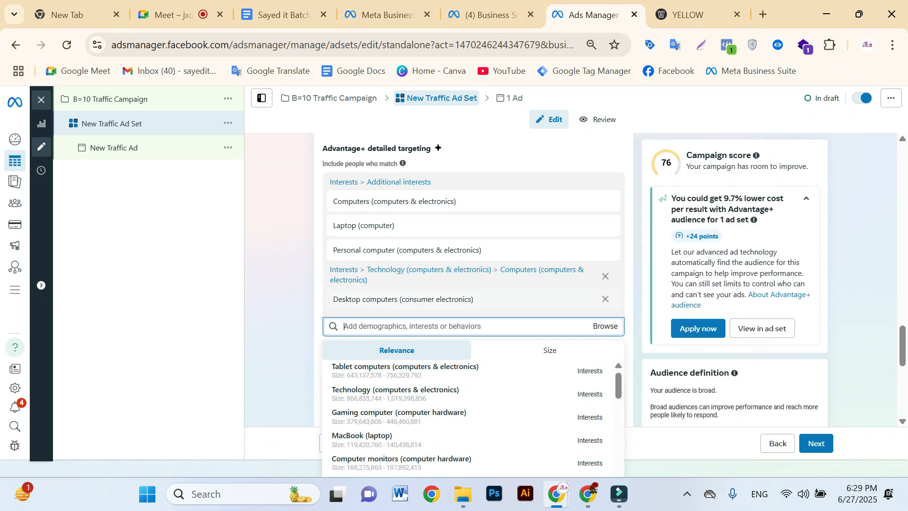
mouse_move(611, 391)
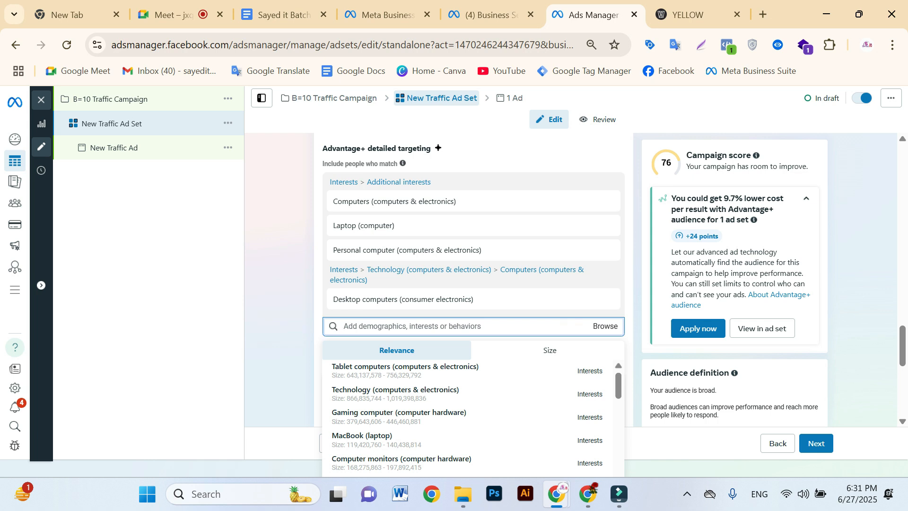
- Search the detailed targeting for "freelancing" and add the Freelancer (careers) interest
type("freelancing")
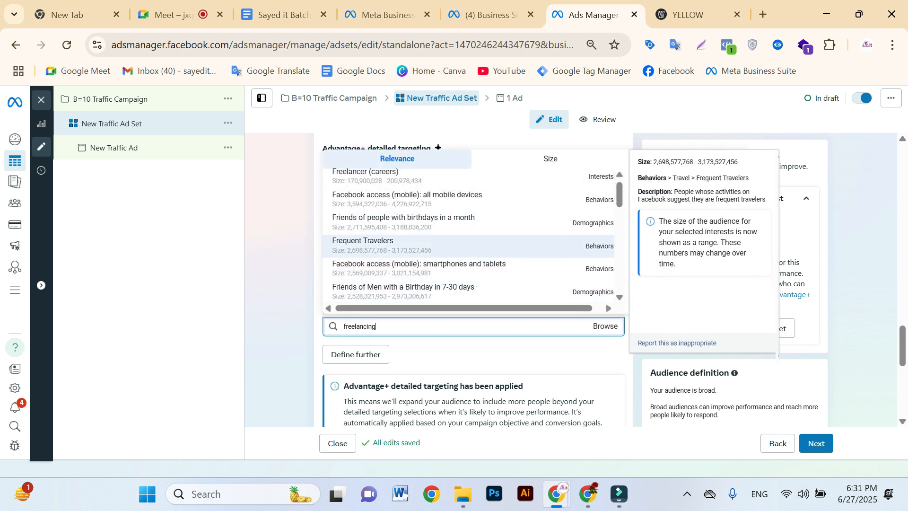
scroll(468, 238, "up", 1)
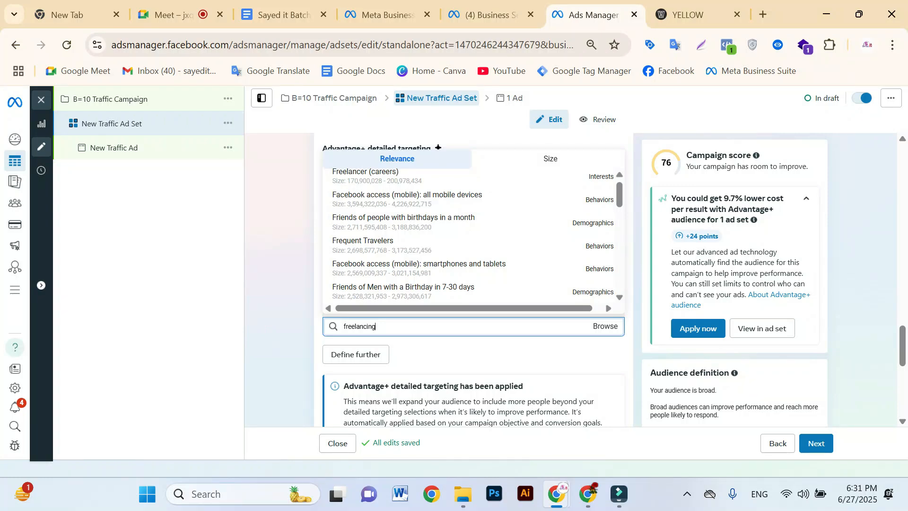
key("Up")
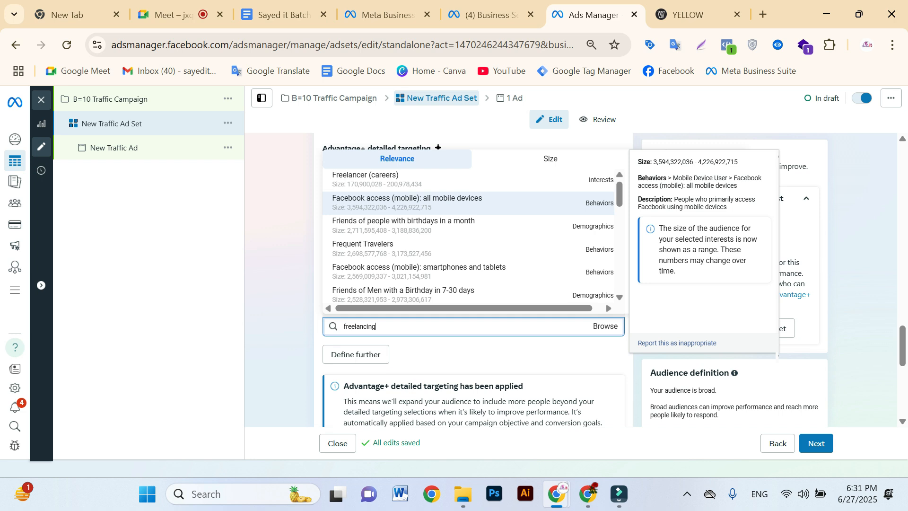
key("Up")
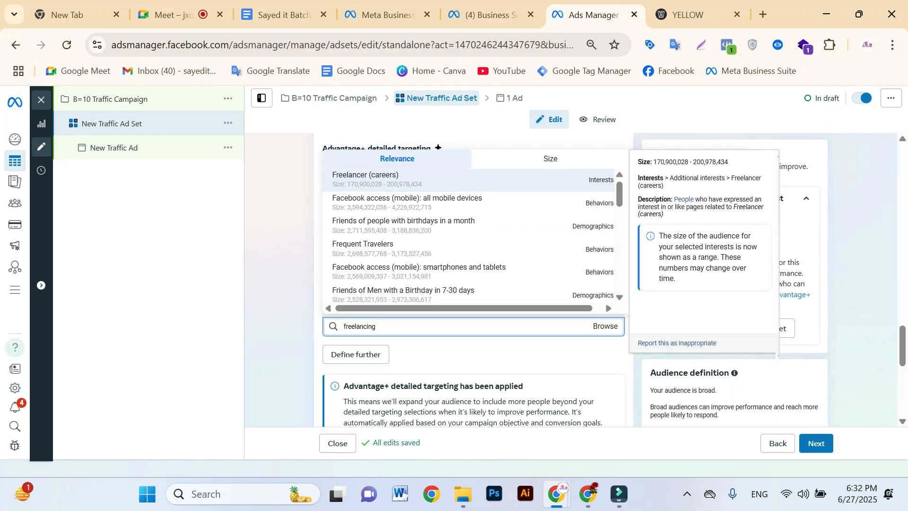
key("Return")
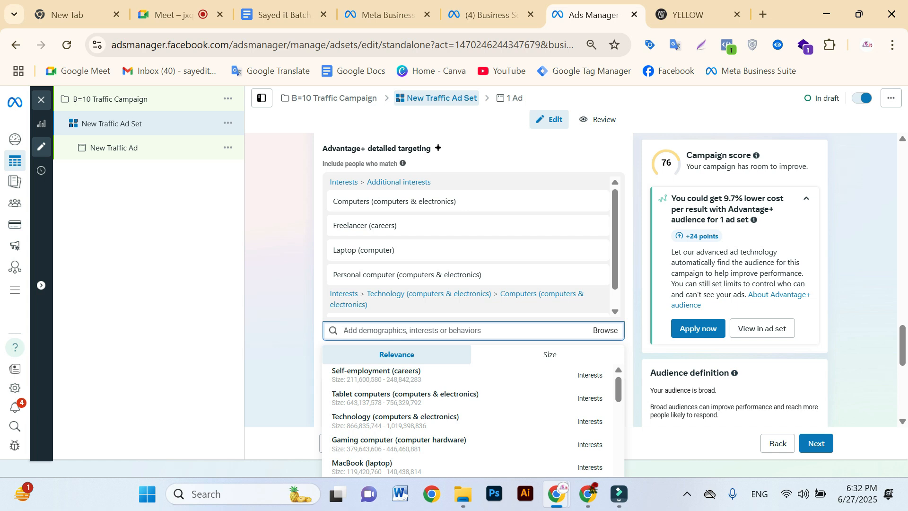
- Review the selected interests and further suggestions, and examine the estimated audience size and daily results for the ad set
scroll(463, 329, "down", 3)
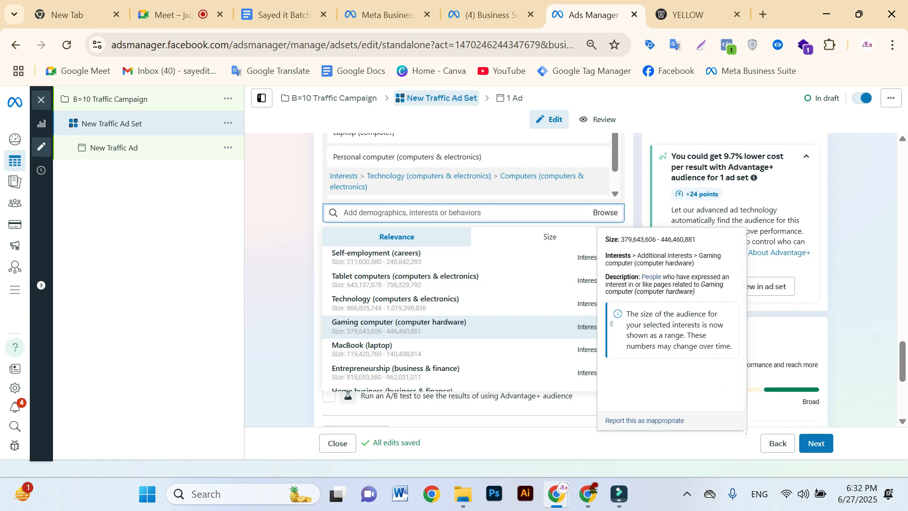
scroll(463, 328, "up", 1)
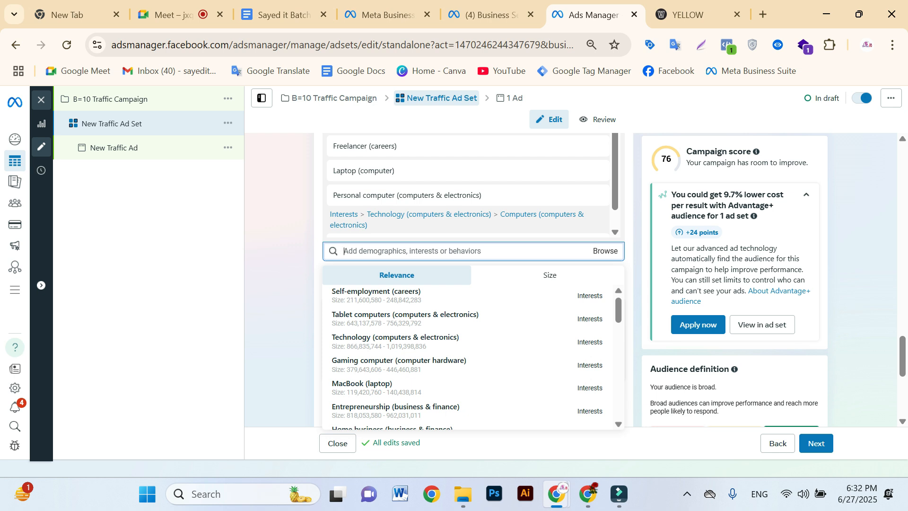
scroll(468, 189, "up", 2)
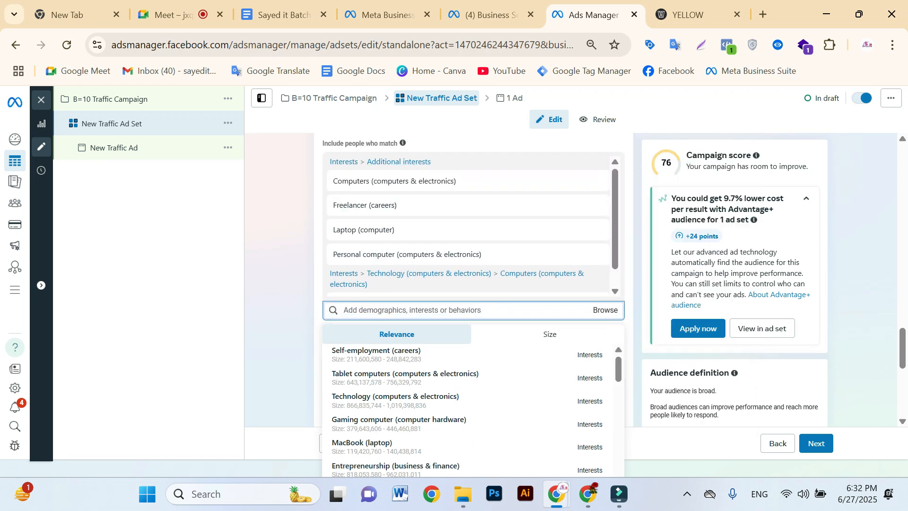
mouse_move(473, 229)
scroll(473, 229, "down", 1)
mouse_move(473, 282)
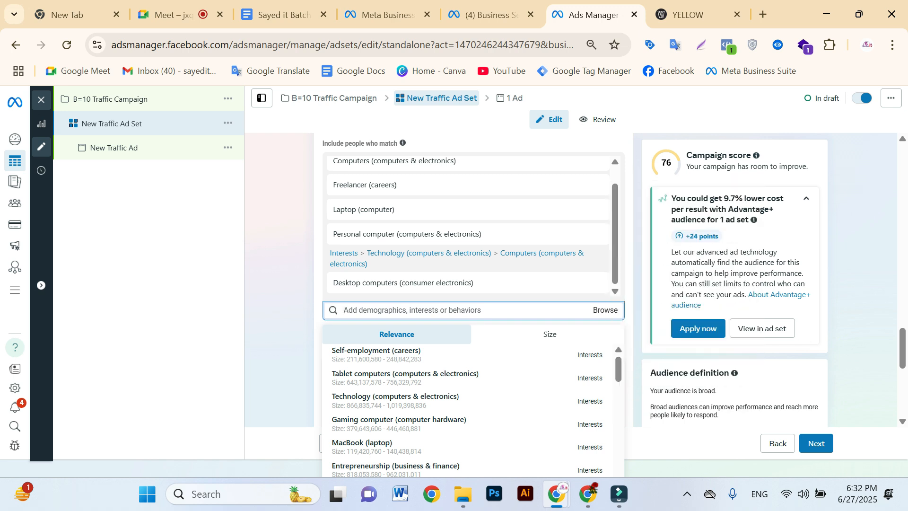
scroll(473, 283, "down", 5)
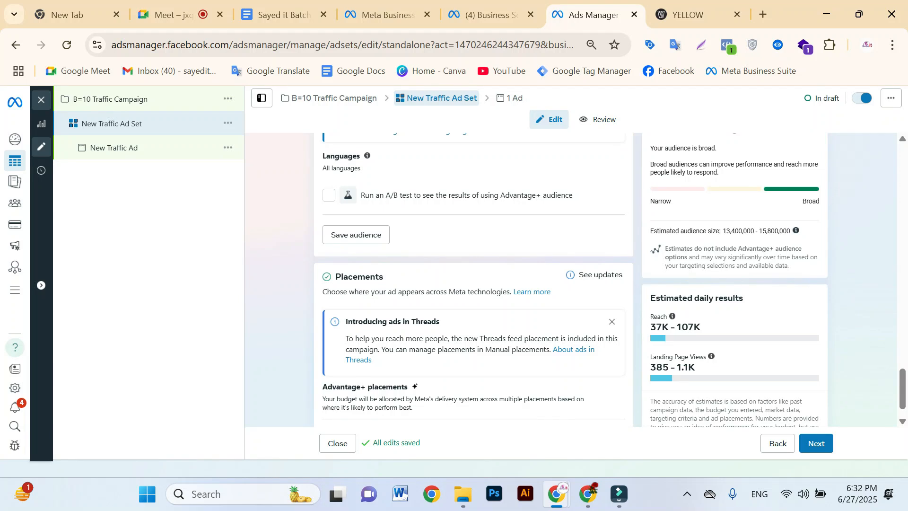
left_click_drag(722, 231, 757, 231)
left_click(699, 367)
scroll(473, 279, "up", 8)
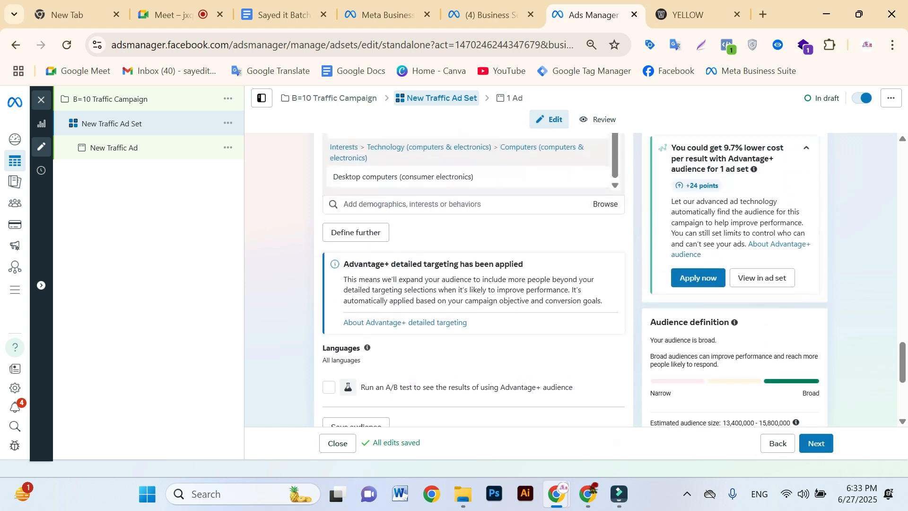
mouse_move(426, 277)
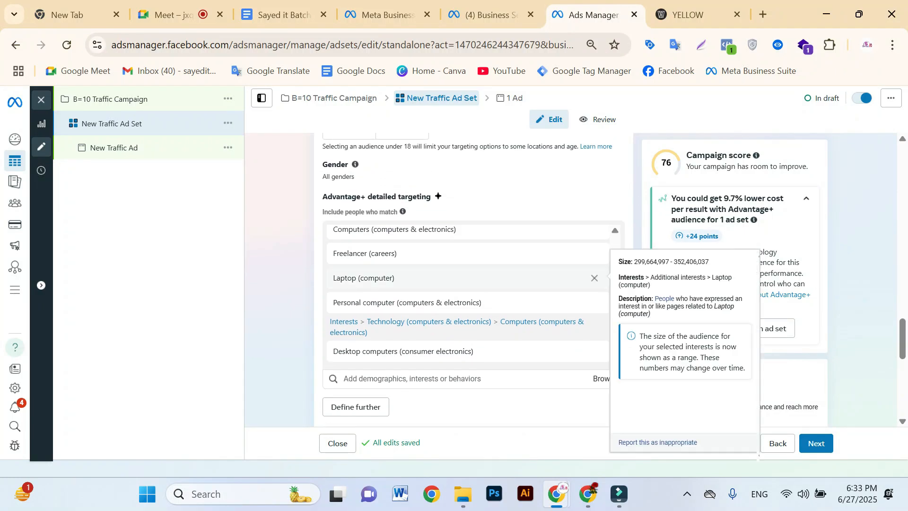
- Review the selected interests and the further interest suggestions in the ad set's detailed targeting
scroll(425, 293, "down", 1)
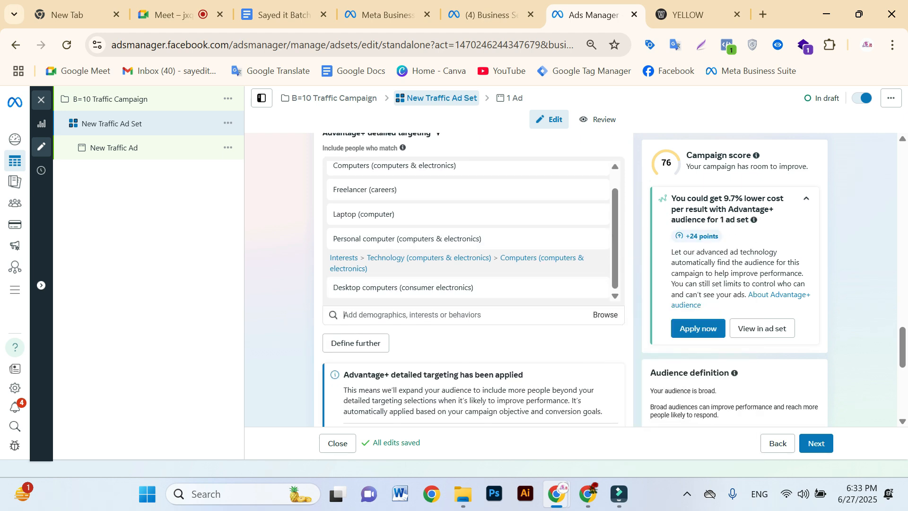
left_click(411, 314)
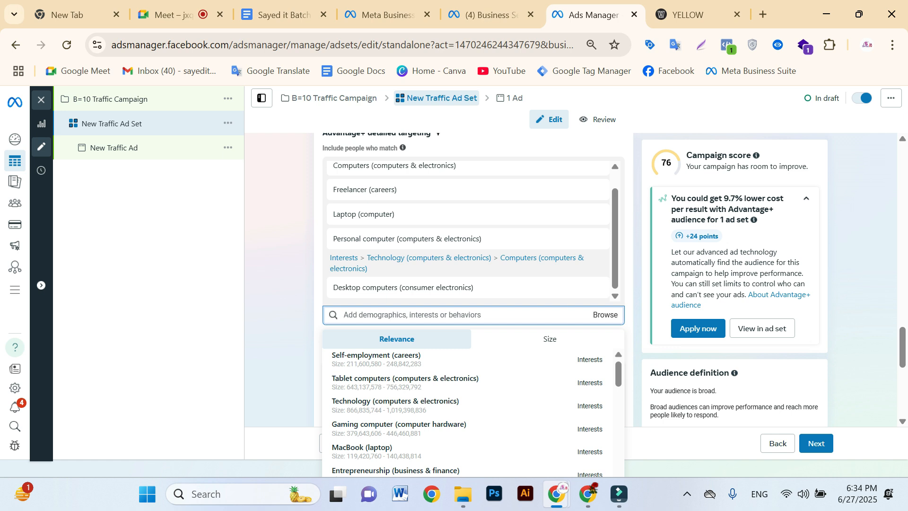
left_click(690, 359)
scroll(428, 259, "up", 1)
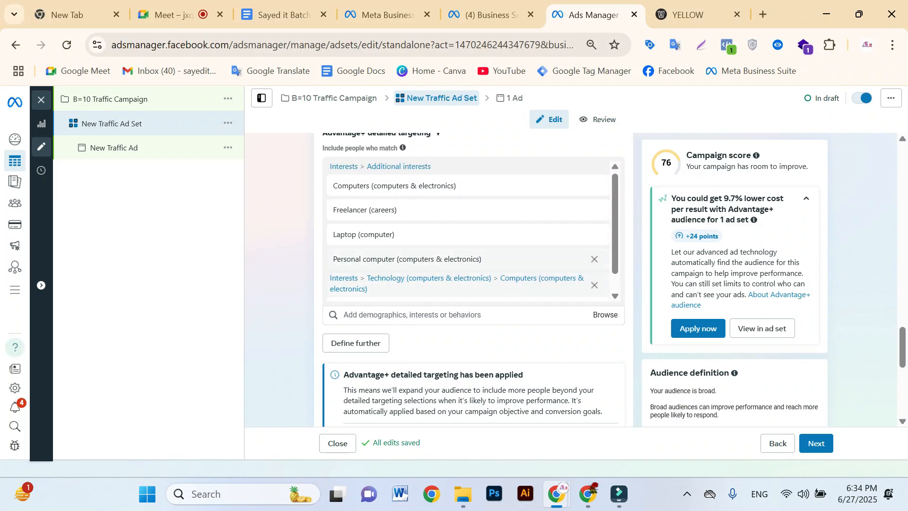
mouse_move(427, 259)
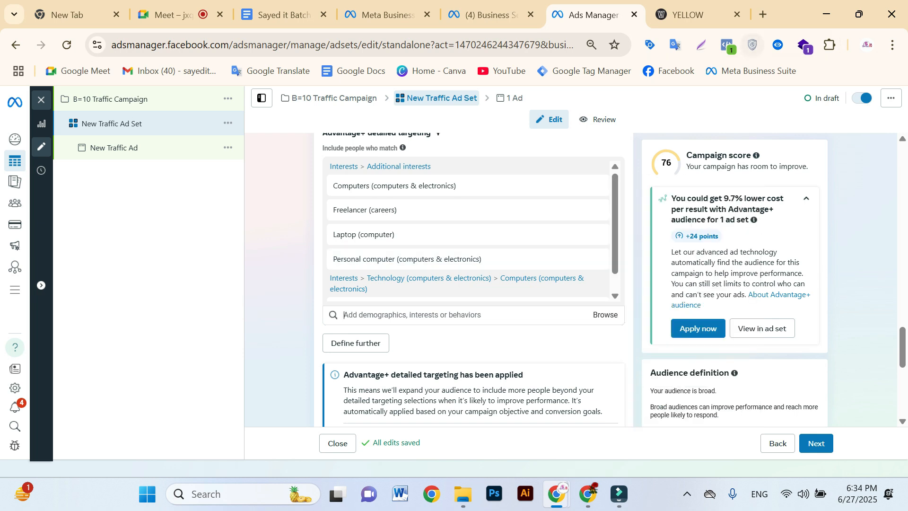
left_click(762, 14)
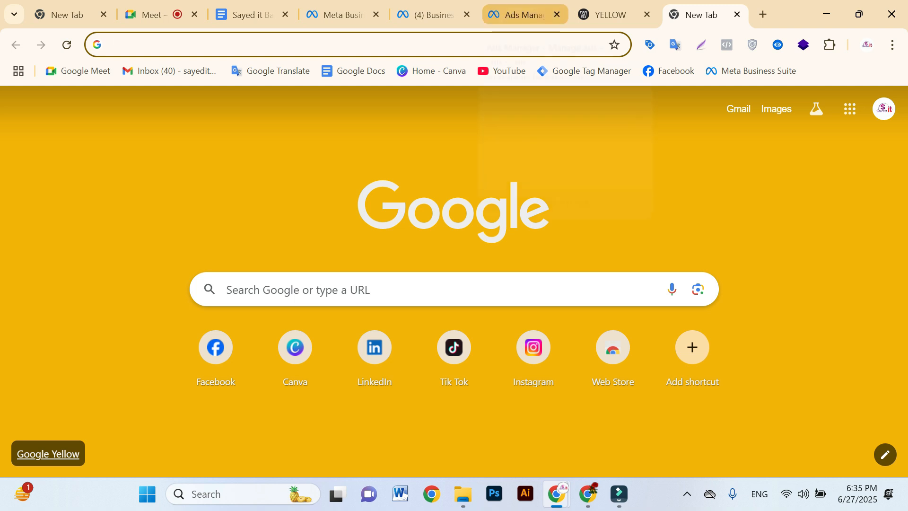
left_click(520, 15)
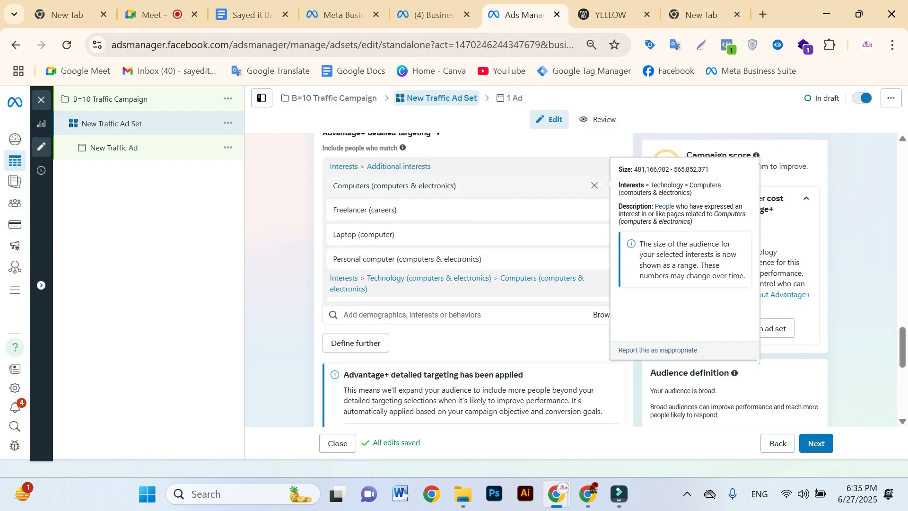
- Change the ad set's placements to Manual placements
scroll(468, 231, "down", 1)
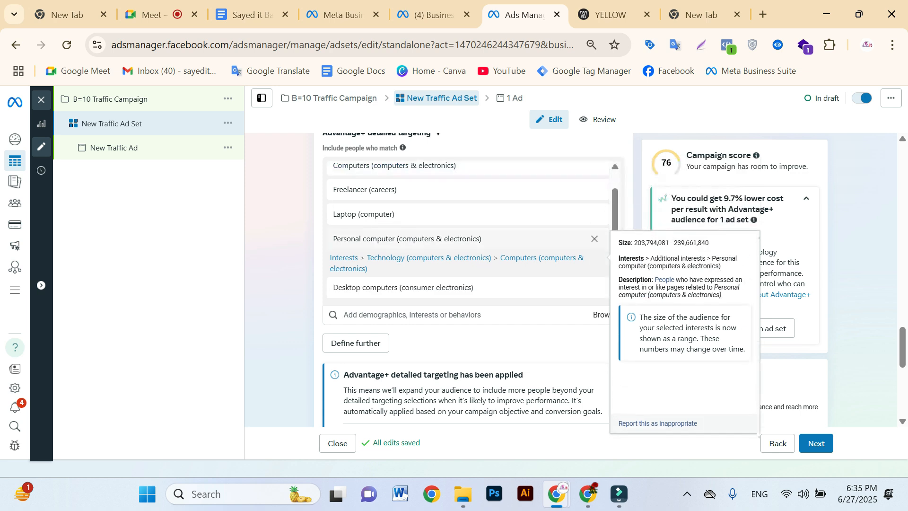
scroll(472, 279, "down", 6)
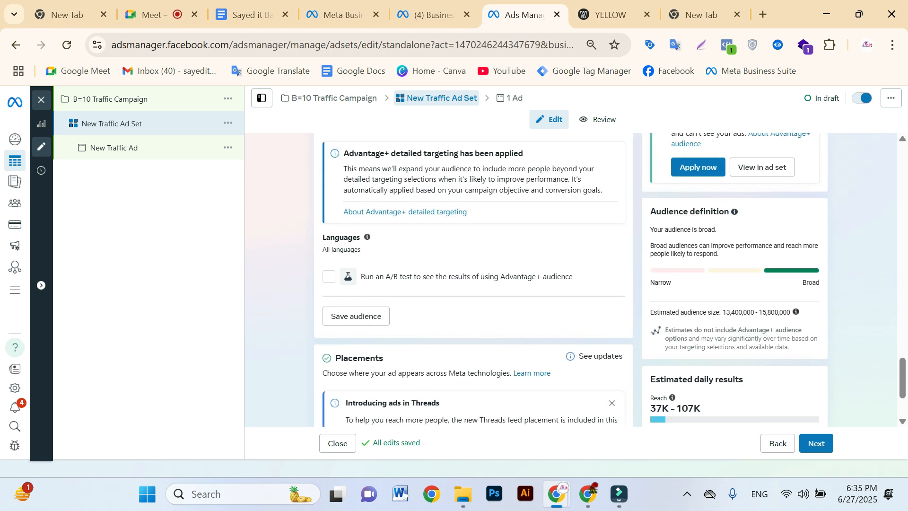
scroll(473, 279, "down", 1)
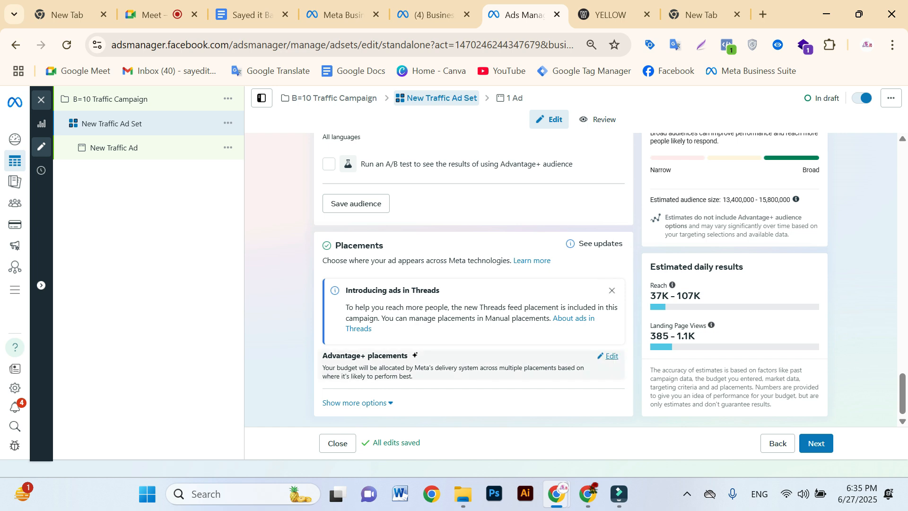
left_click(608, 355)
scroll(473, 279, "down", 1)
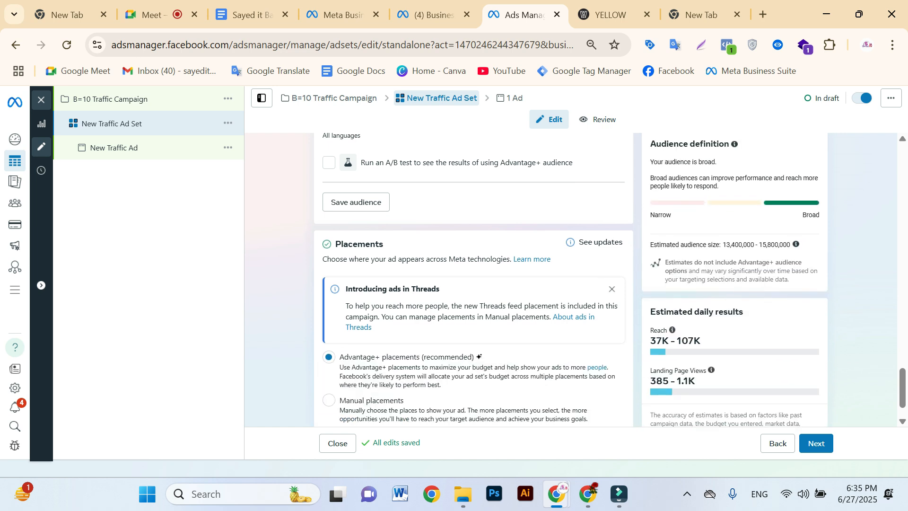
left_click(328, 355)
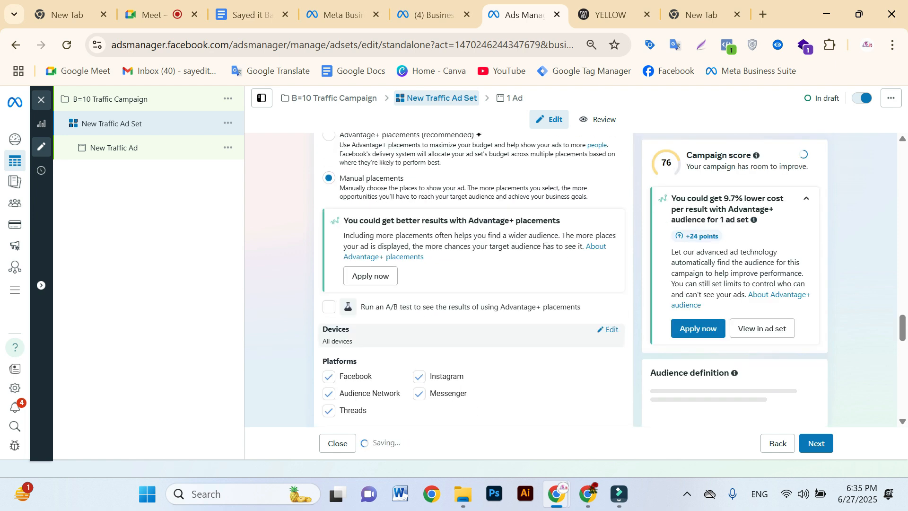
scroll(473, 283, "down", 1)
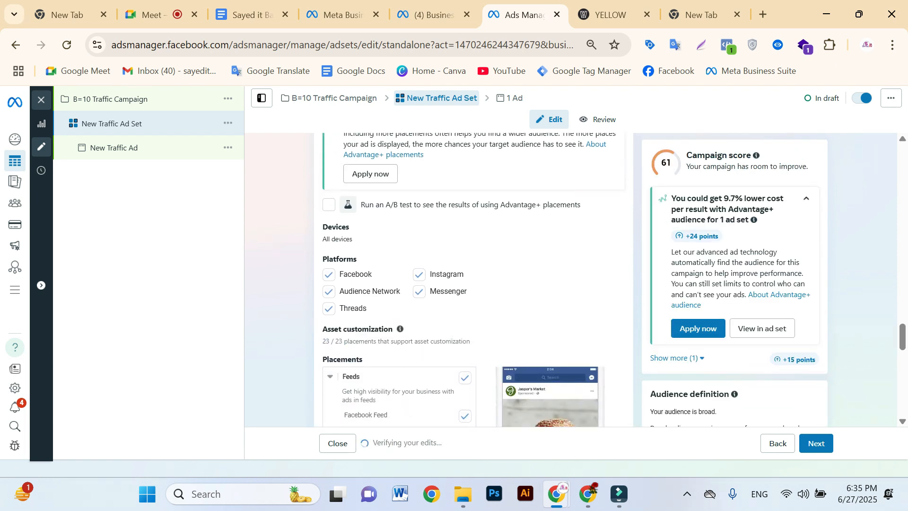
- Limit the placement platforms to Facebook by deselecting Messenger, Instagram, Threads and Audience Network
left_click(418, 291)
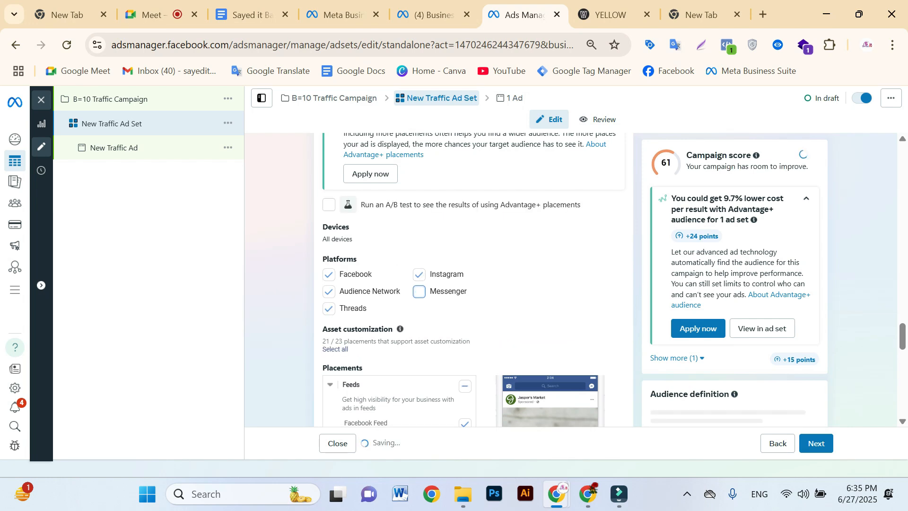
left_click(419, 274)
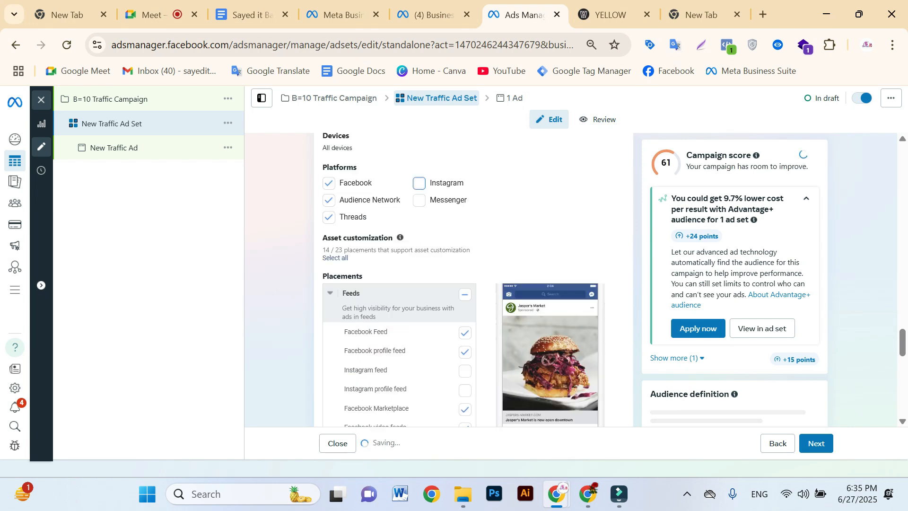
scroll(419, 274, "down", 2)
left_click(328, 217)
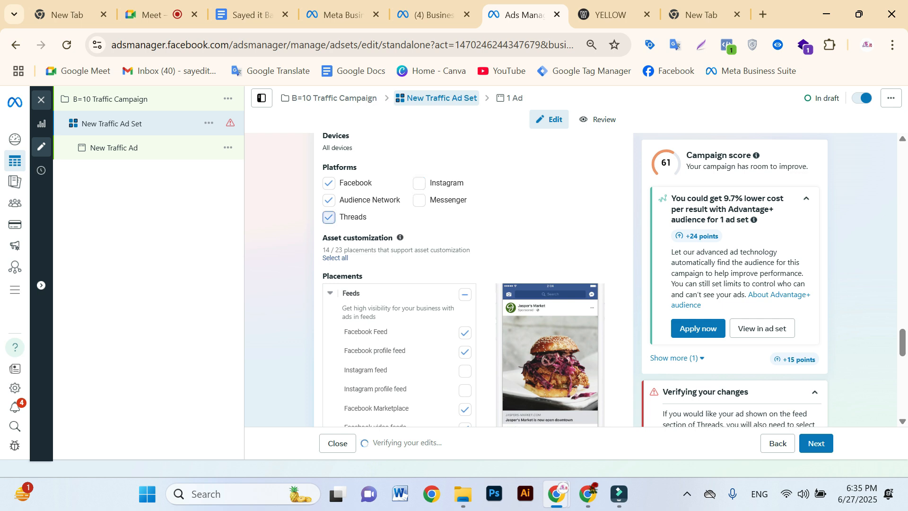
left_click(329, 200)
scroll(472, 284, "down", 8)
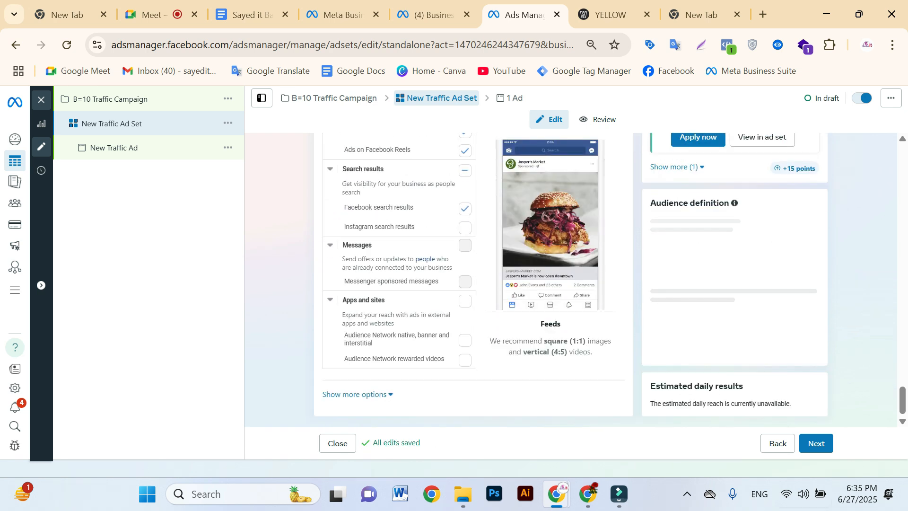
- Proceed from the ad set to the settings of the New Traffic Ad
left_click(816, 443)
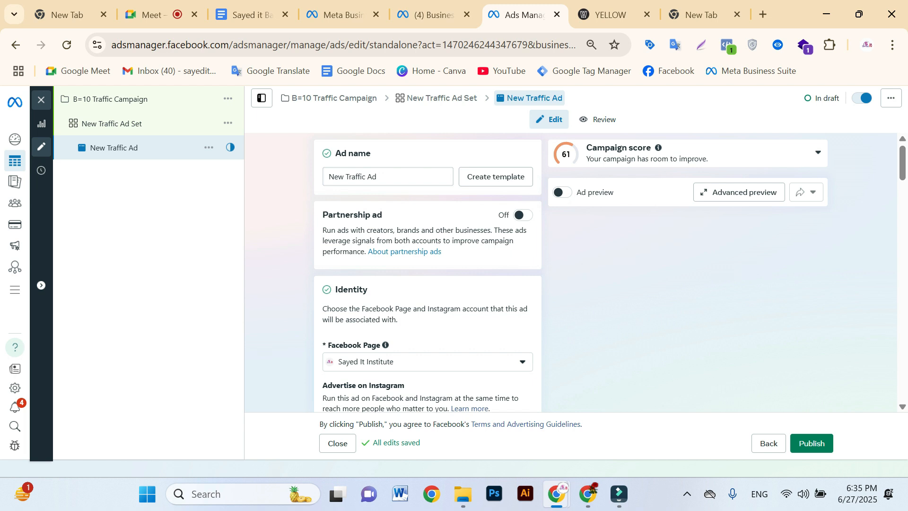
scroll(404, 216, "down", 2)
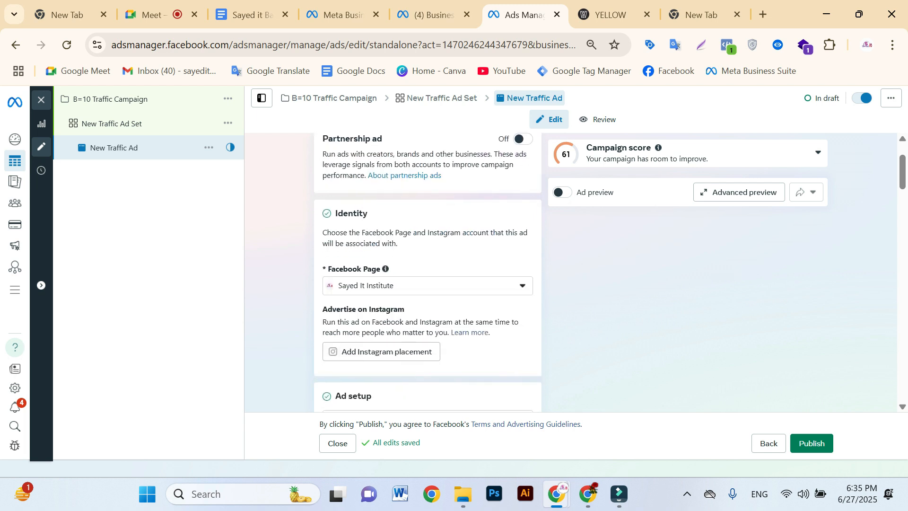
- Enable the Partnership ad option to see its creation choices, and turn it back off
scroll(404, 216, "up", 1)
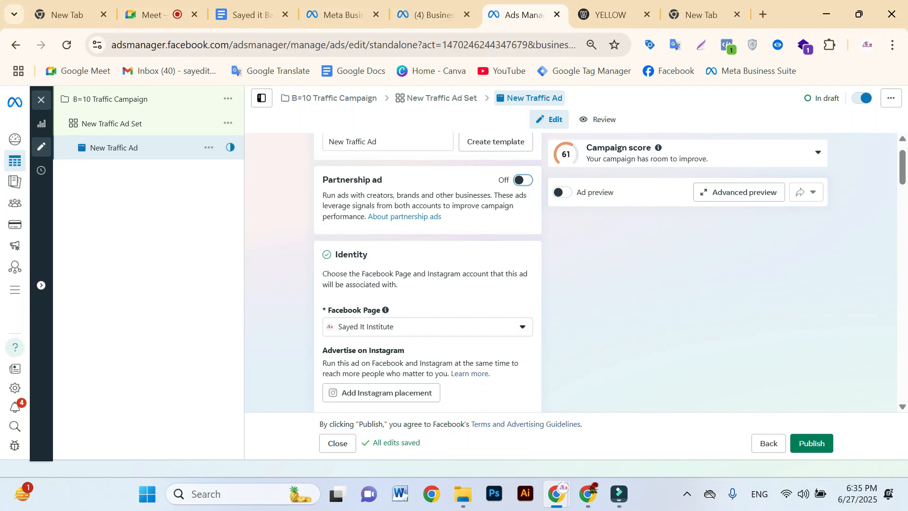
key("space")
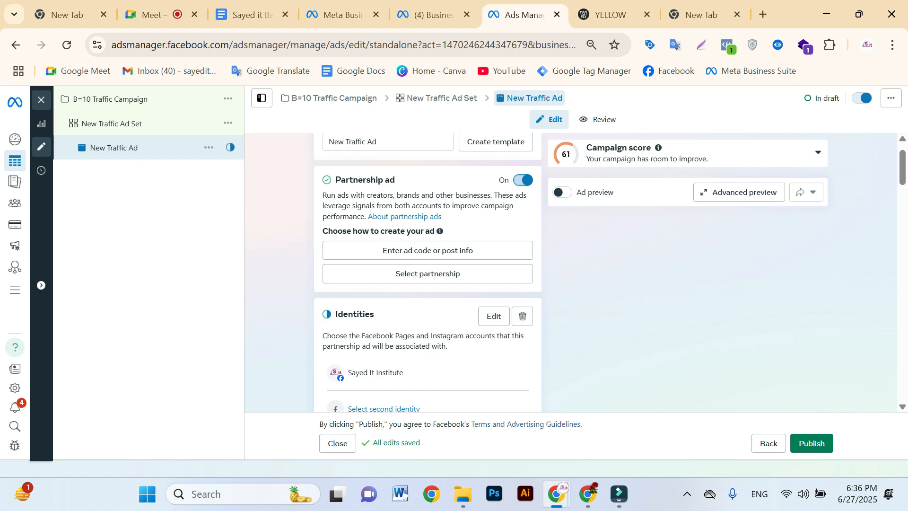
left_click(523, 180)
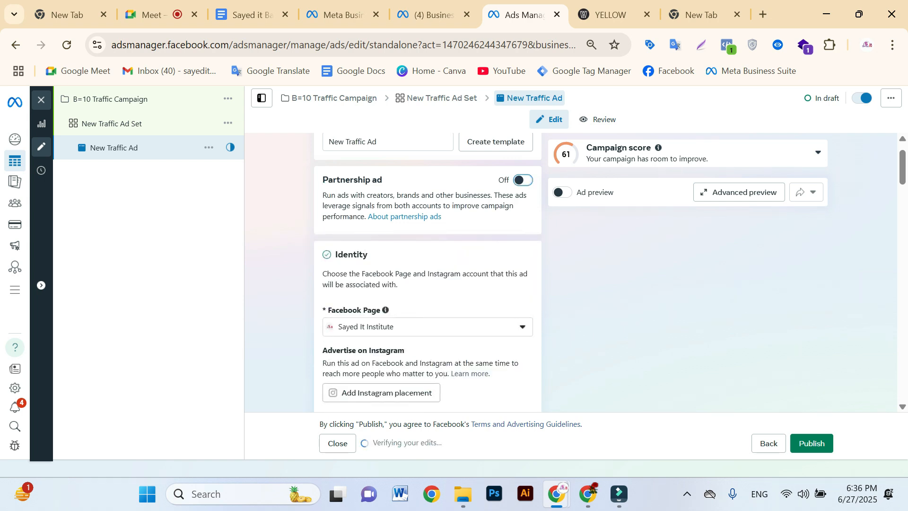
- Review the ad's Facebook Page identity and open the list of ad setup choices
scroll(427, 274, "down", 2)
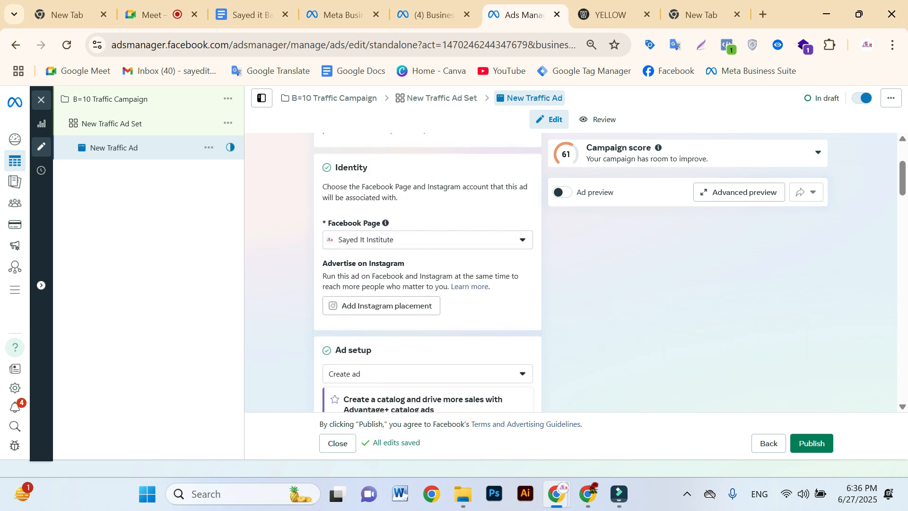
scroll(427, 274, "down", 3)
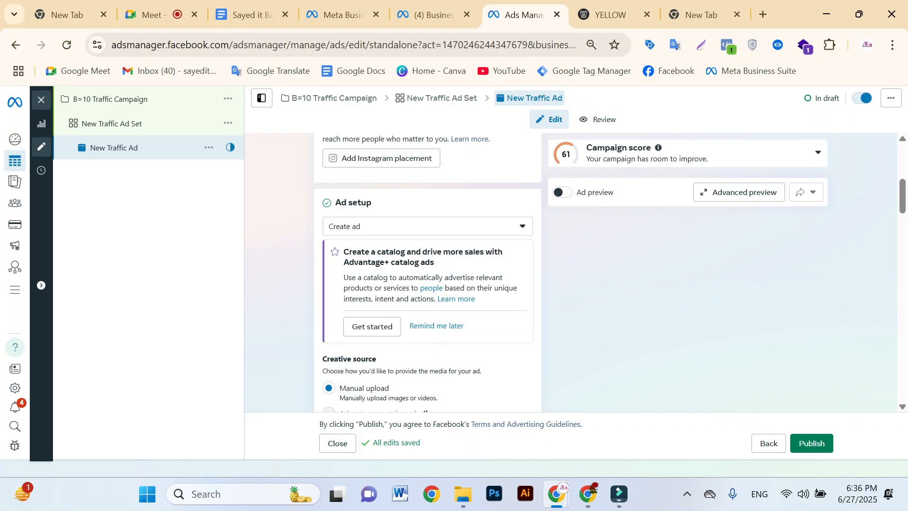
left_click(427, 226)
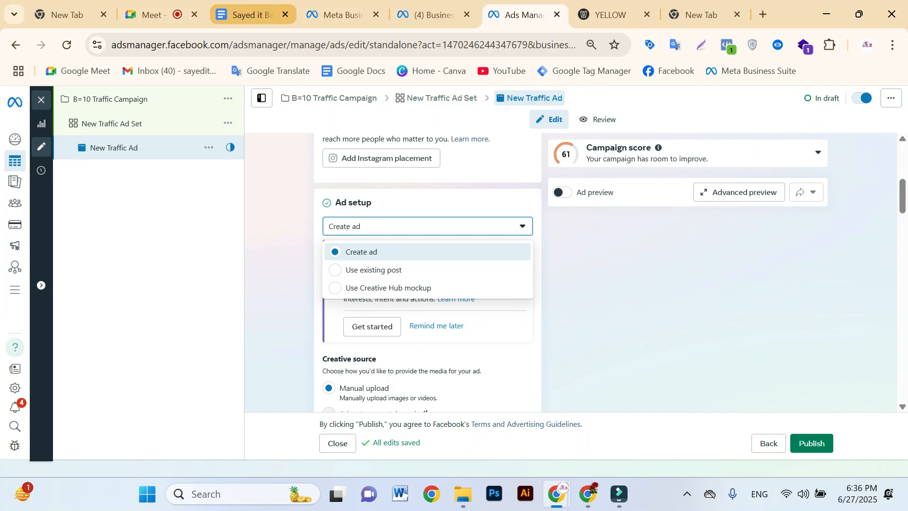
- Switch to Facebook in the other browser window and open the Sayed It Institute page from the recent searches
left_click(251, 15)
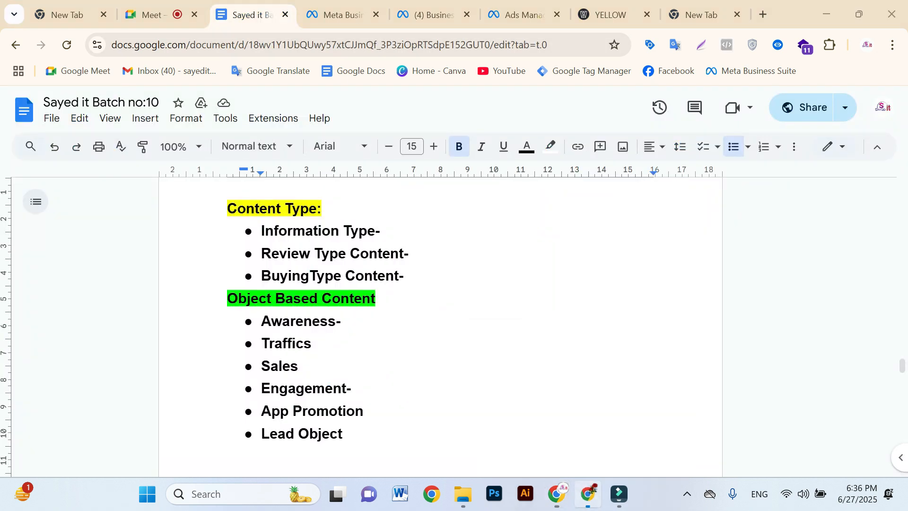
left_click(588, 493)
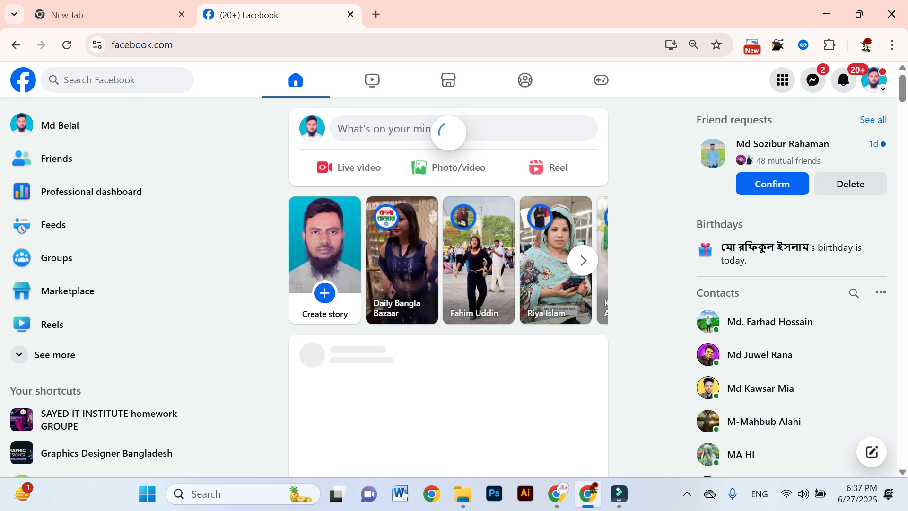
left_click(113, 80)
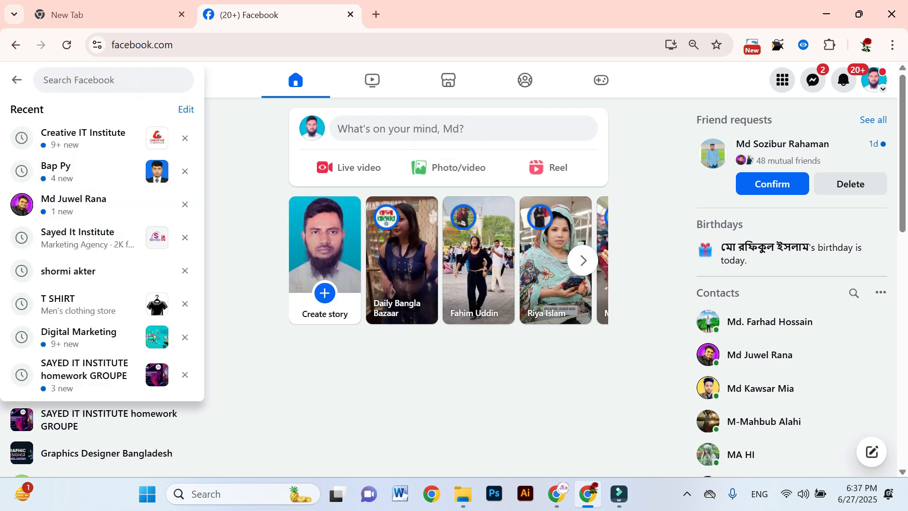
left_click(85, 237)
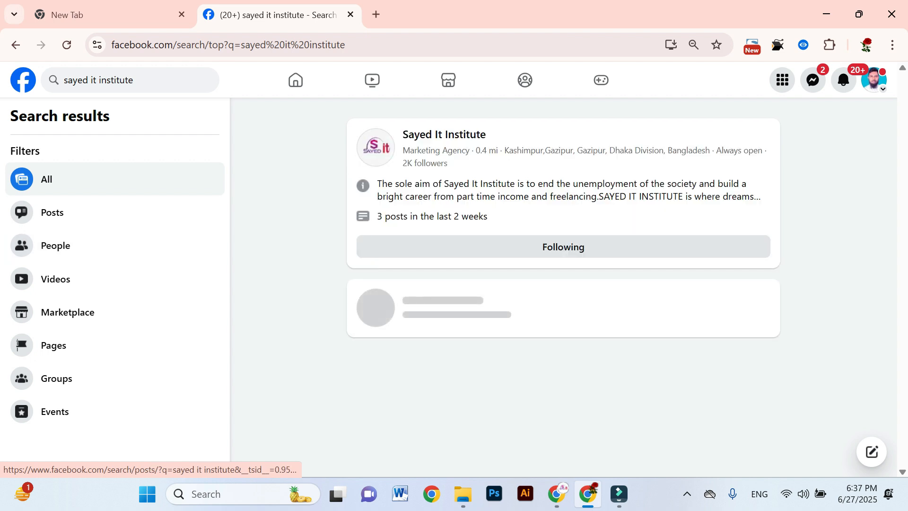
left_click(444, 134)
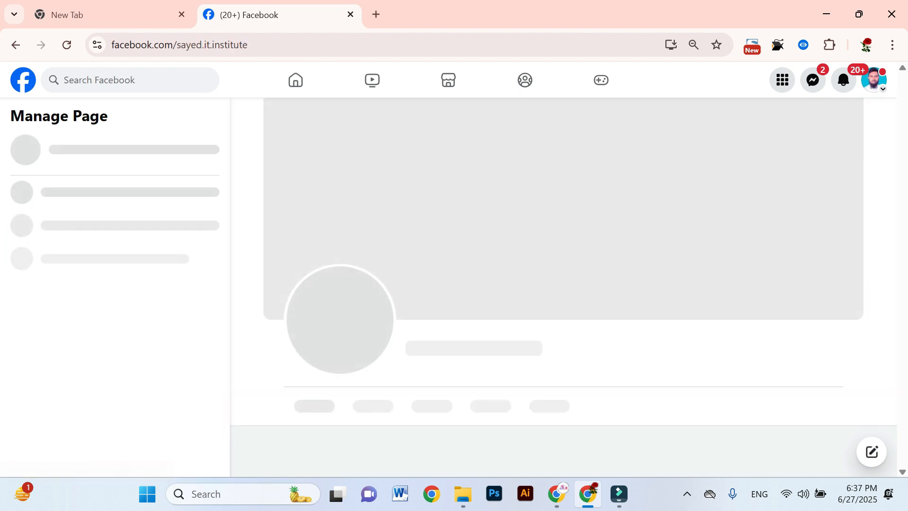
- Look through the published posts and photos on the Sayed It Institute page
scroll(567, 283, "down", 10)
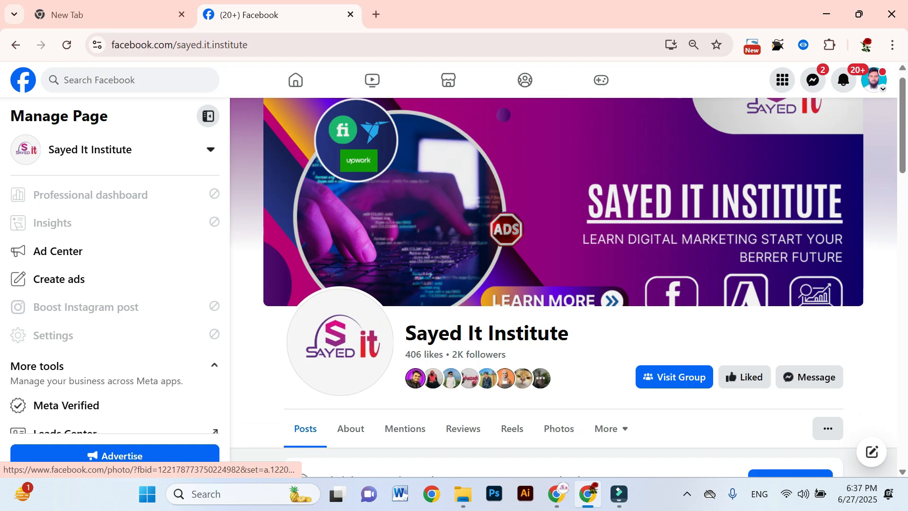
scroll(567, 308, "down", 5)
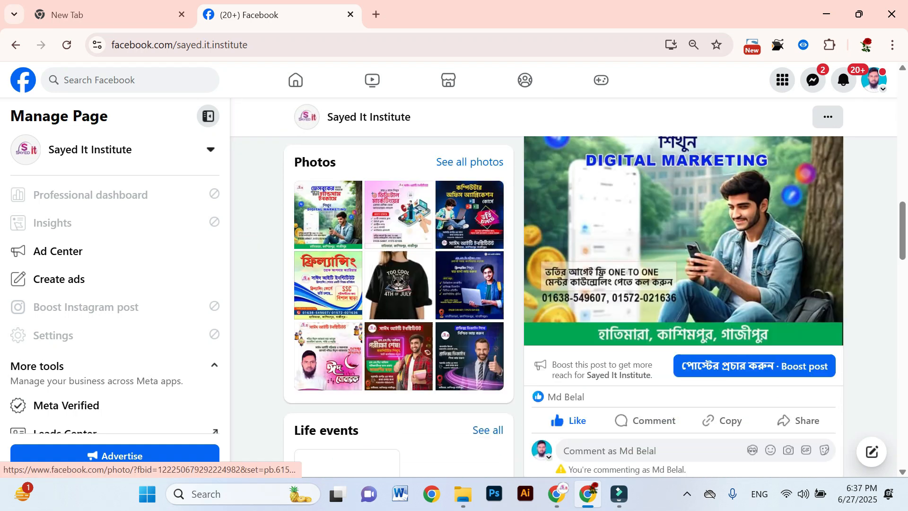
scroll(567, 307, "up", 3)
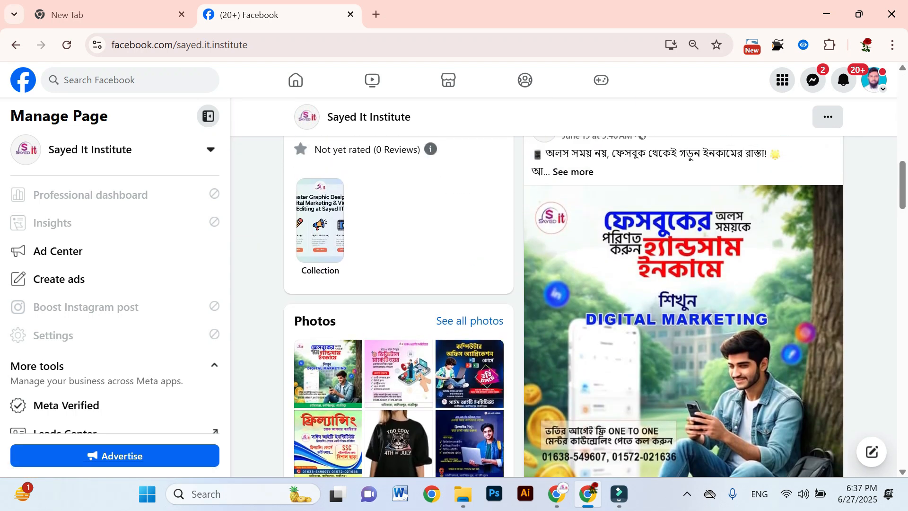
scroll(683, 307, "down", 4)
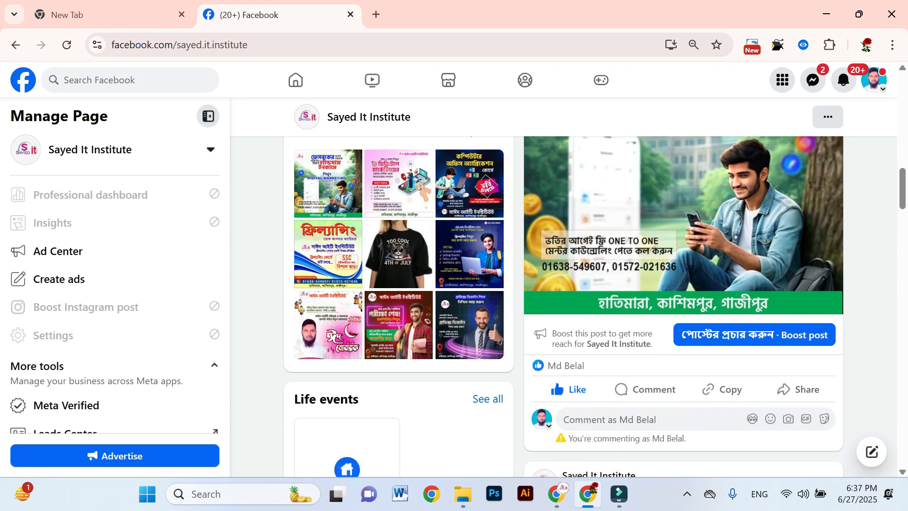
scroll(681, 284, "up", 3)
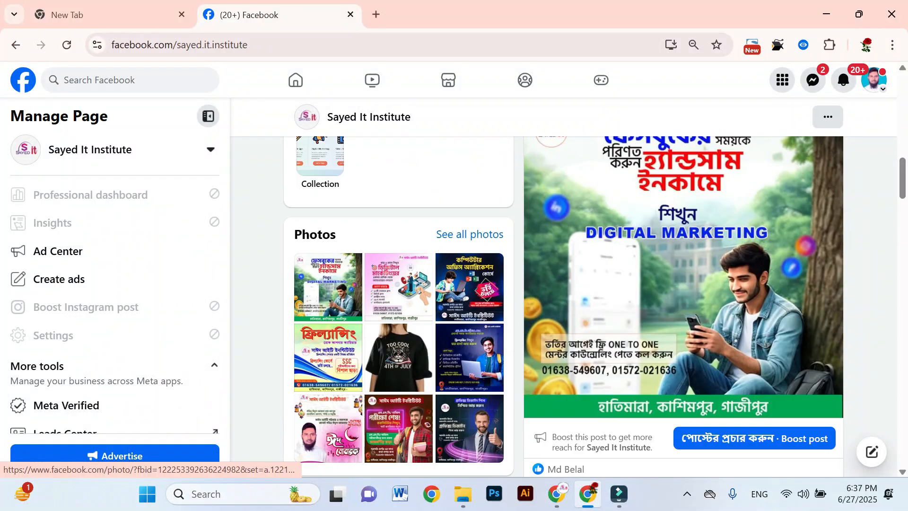
scroll(563, 299, "down", 1)
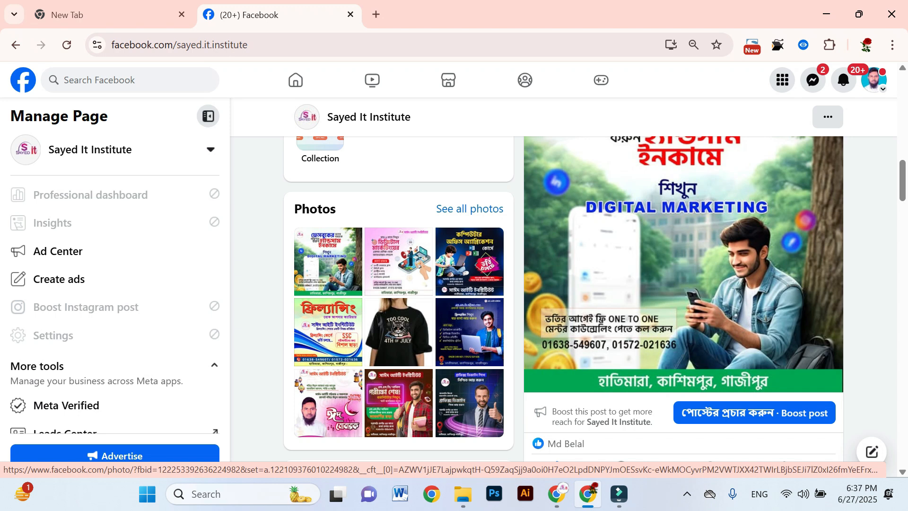
- Examine the Digital Marketing post on the Sayed It Institute page, including its caption, image and Boost post option
scroll(563, 299, "up", 1)
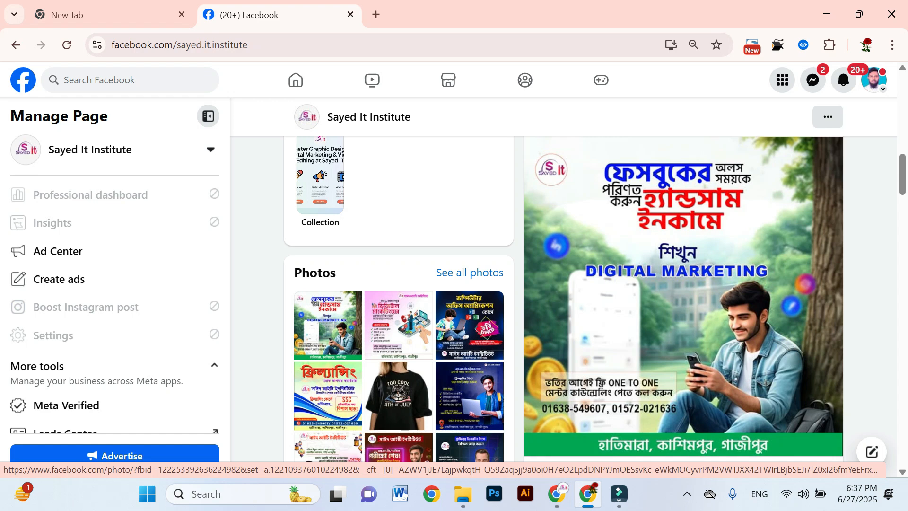
scroll(642, 144, "up", 1)
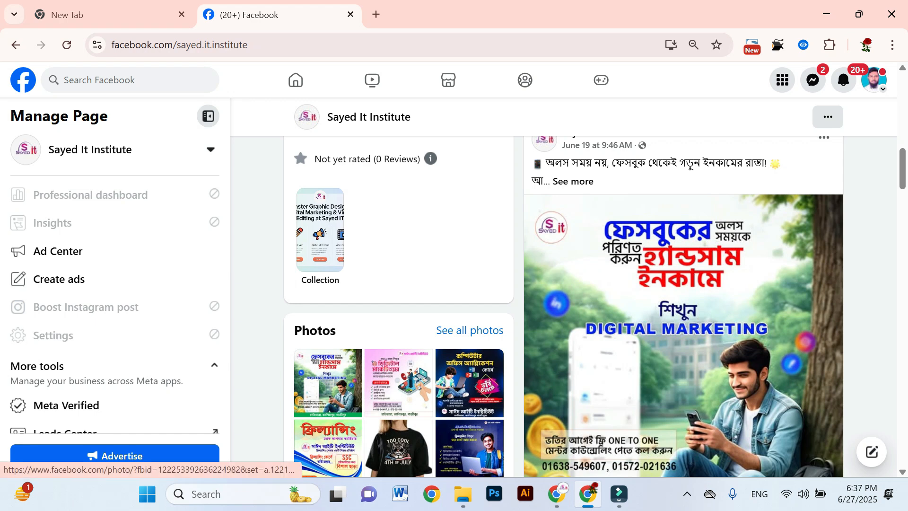
scroll(681, 284, "down", 2)
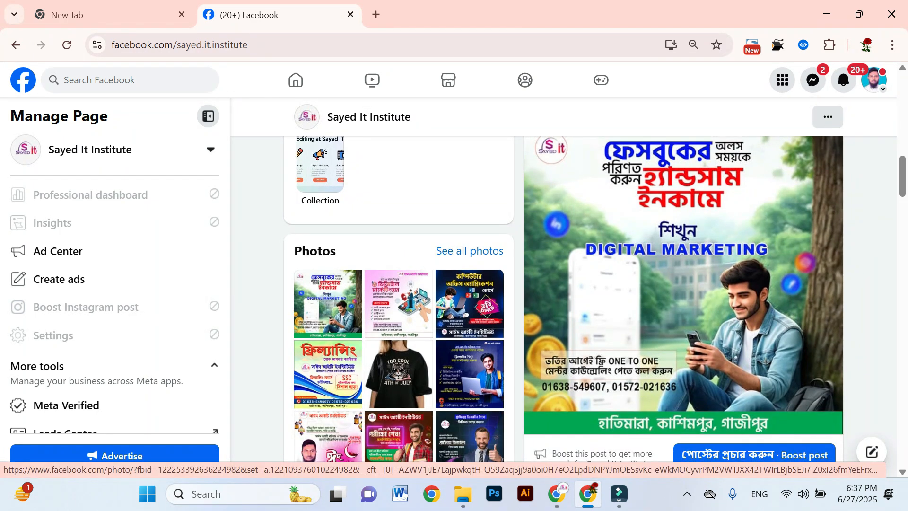
scroll(680, 283, "down", 2)
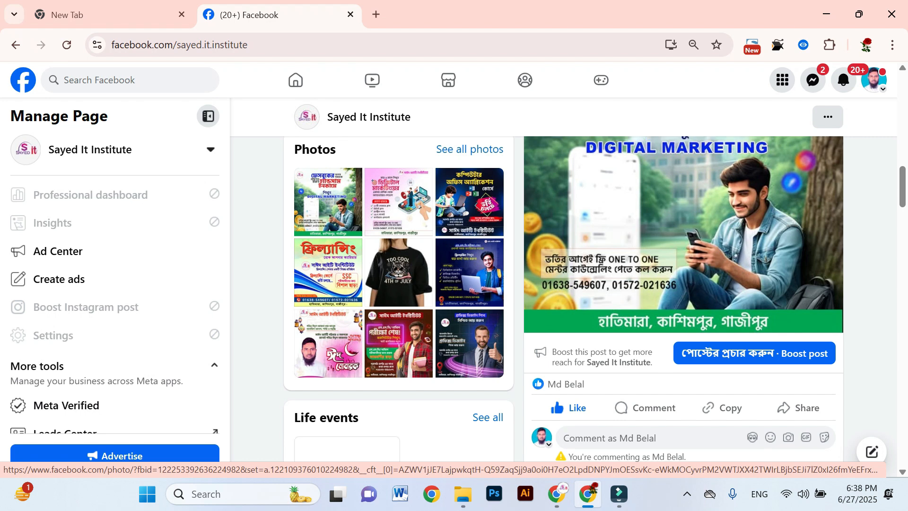
scroll(374, 192, "up", 1)
scroll(373, 192, "down", 1)
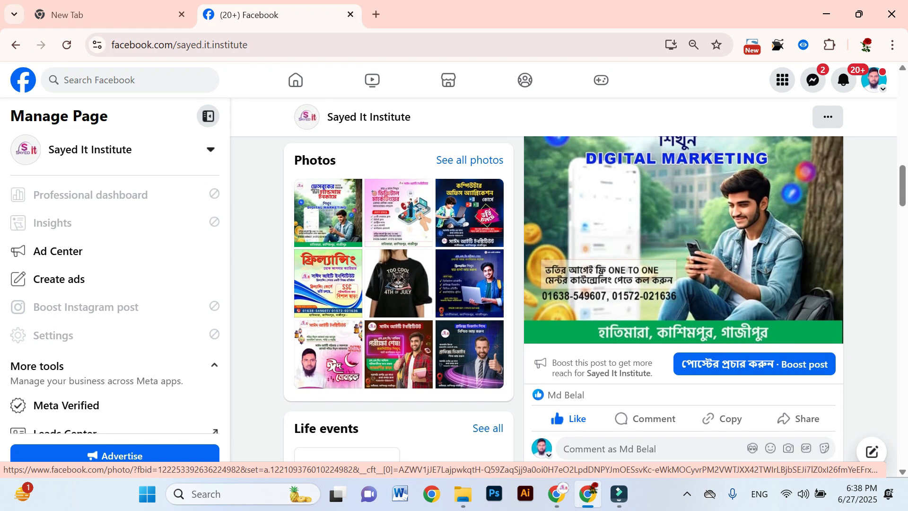
scroll(374, 193, "down", 1)
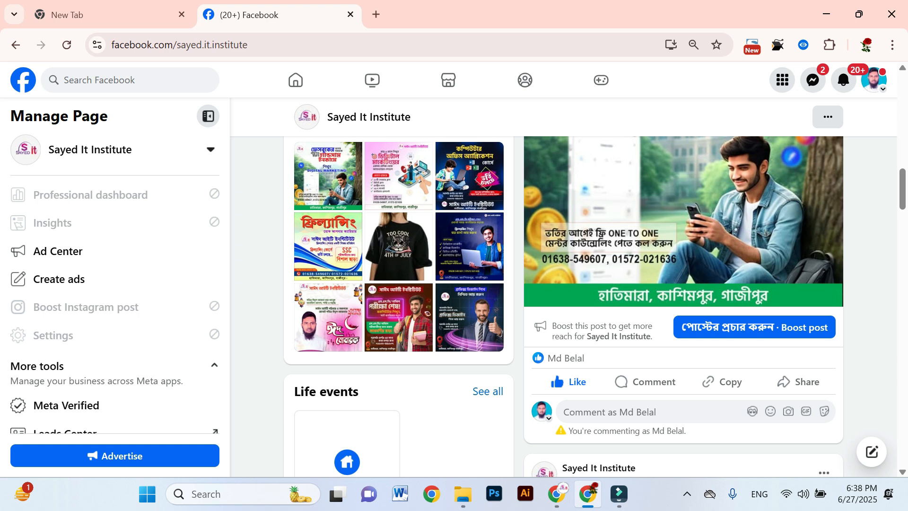
- Switch back to the New Traffic Ad in Ads Manager in the other browser window and close the ad setup choices
mouse_move(556, 493)
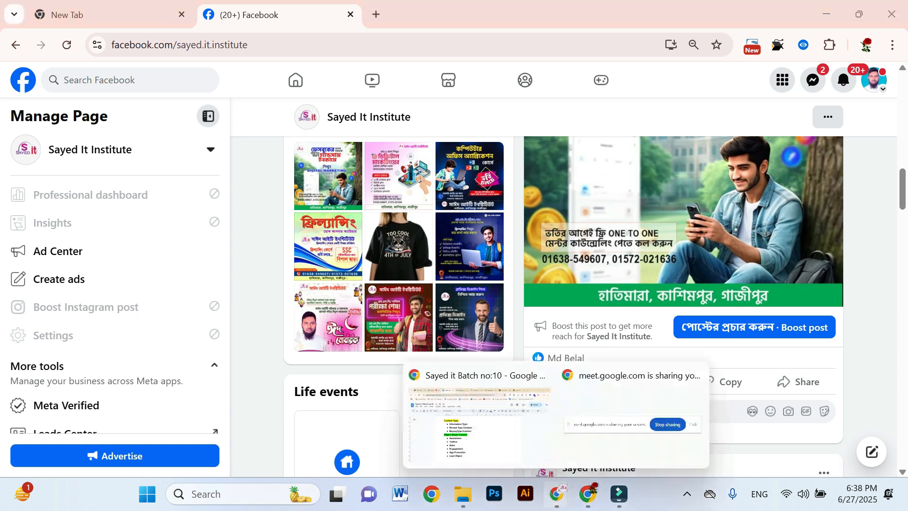
left_click(476, 416)
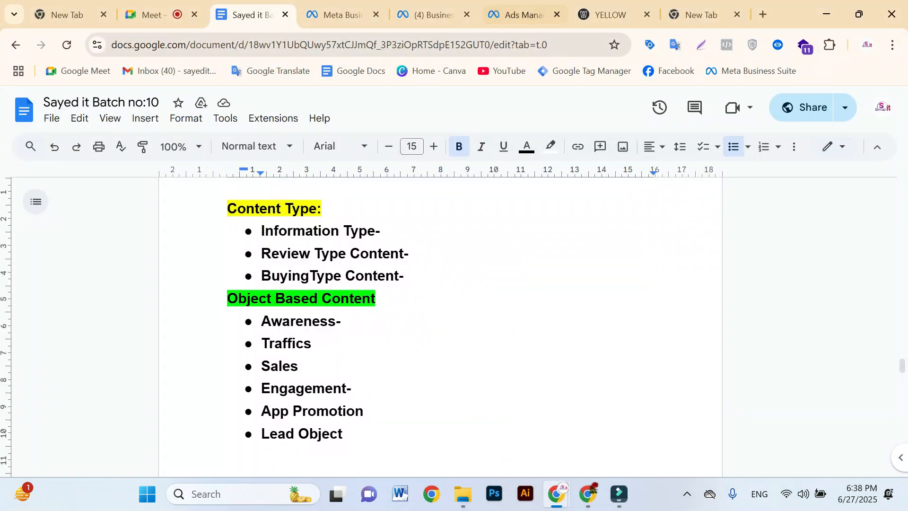
left_click(520, 15)
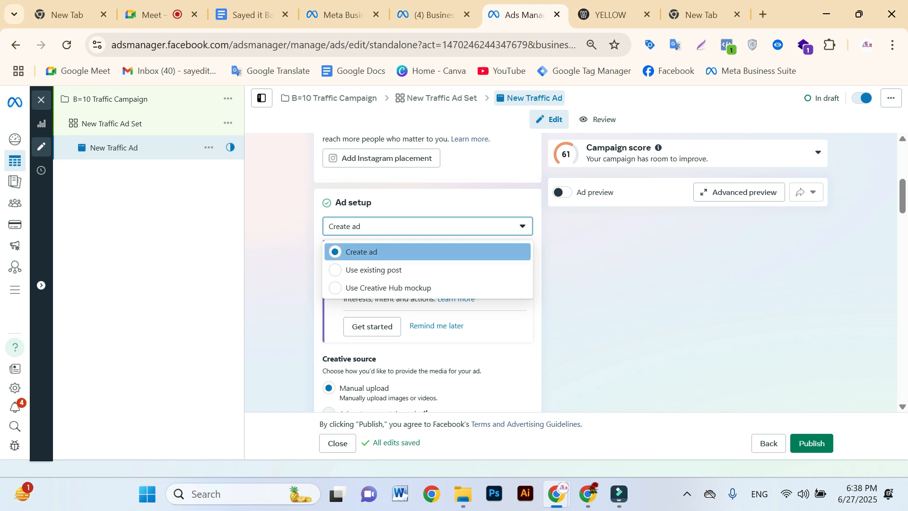
key("Escape")
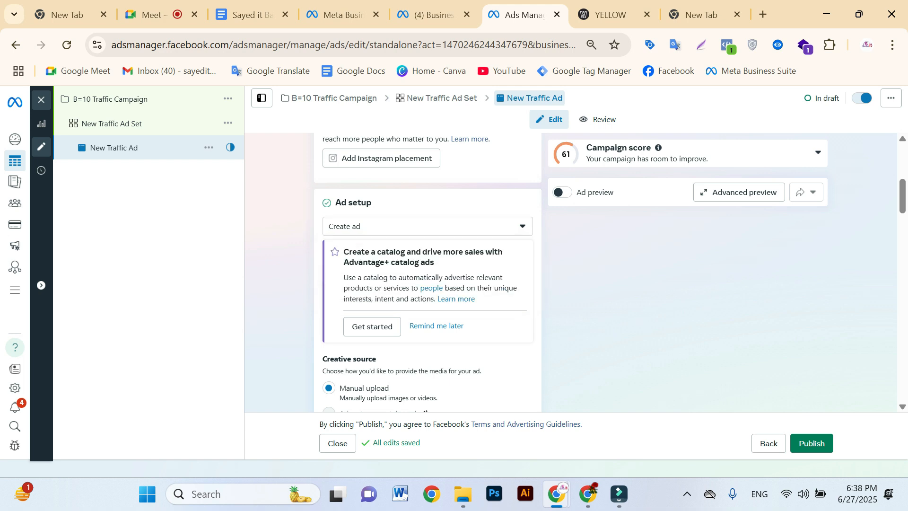
- Review the ad's creative source, format, multi-advertiser and destination options, including the website URL and browser add-ons
scroll(428, 272, "down", 3)
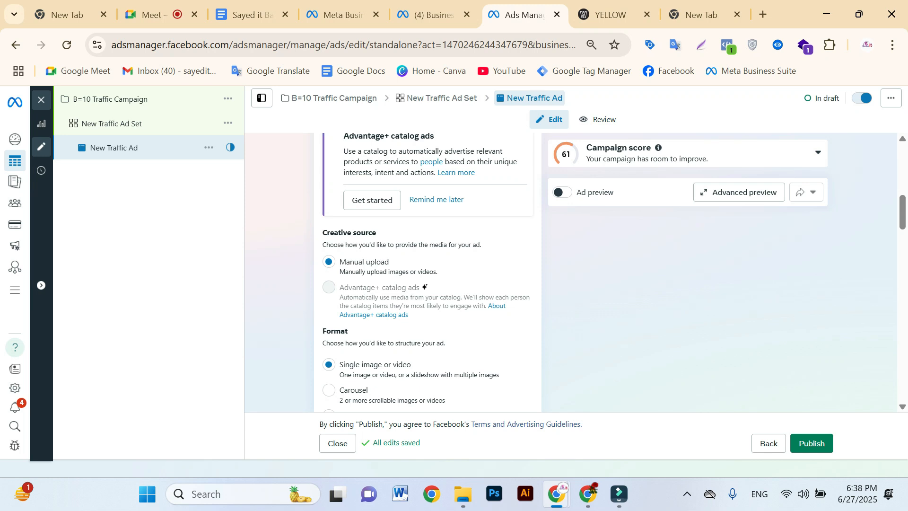
scroll(427, 272, "down", 3)
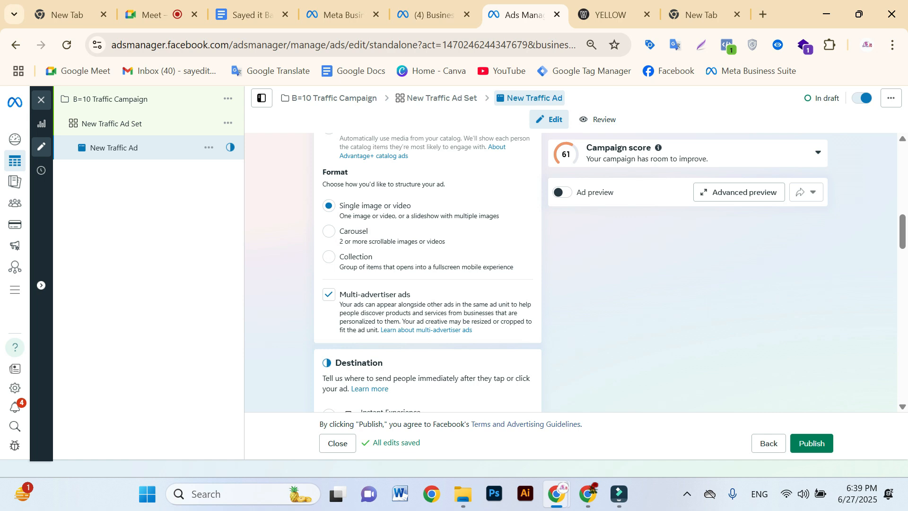
scroll(427, 272, "down", 1)
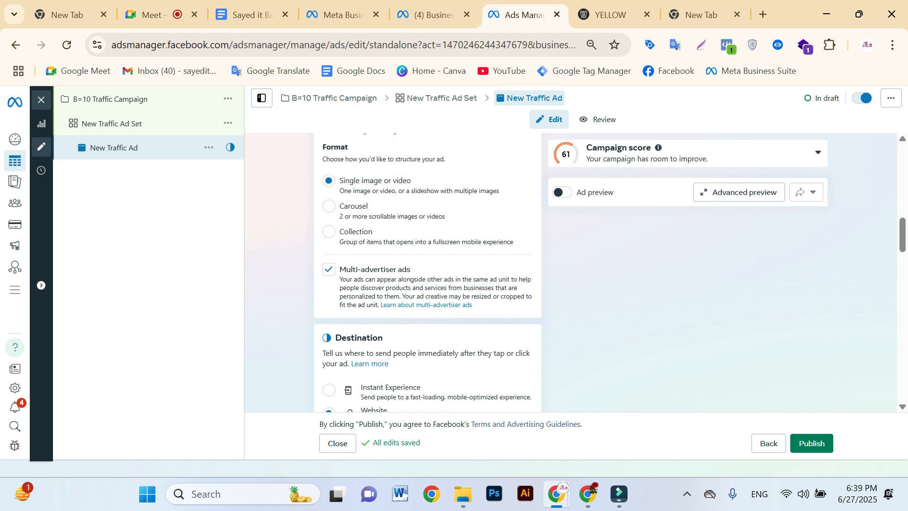
scroll(428, 271, "down", 5)
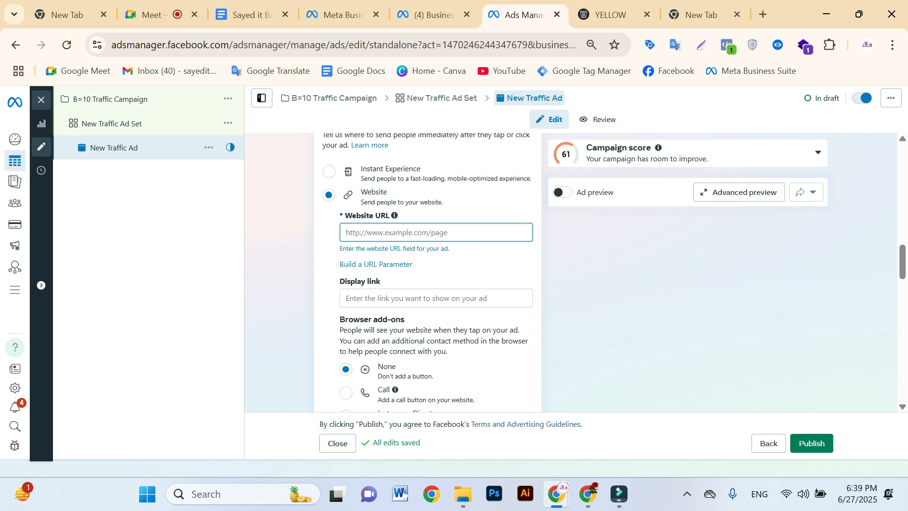
scroll(427, 272, "down", 1)
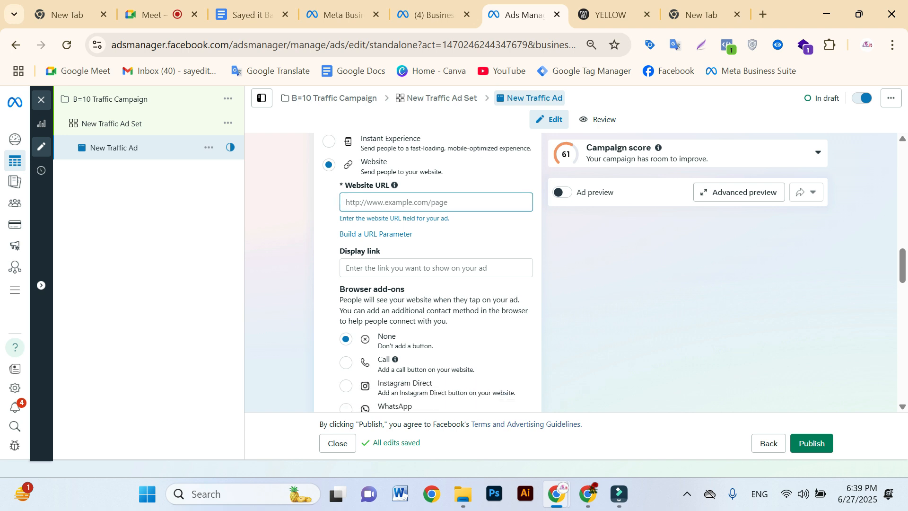
scroll(427, 271, "down", 6)
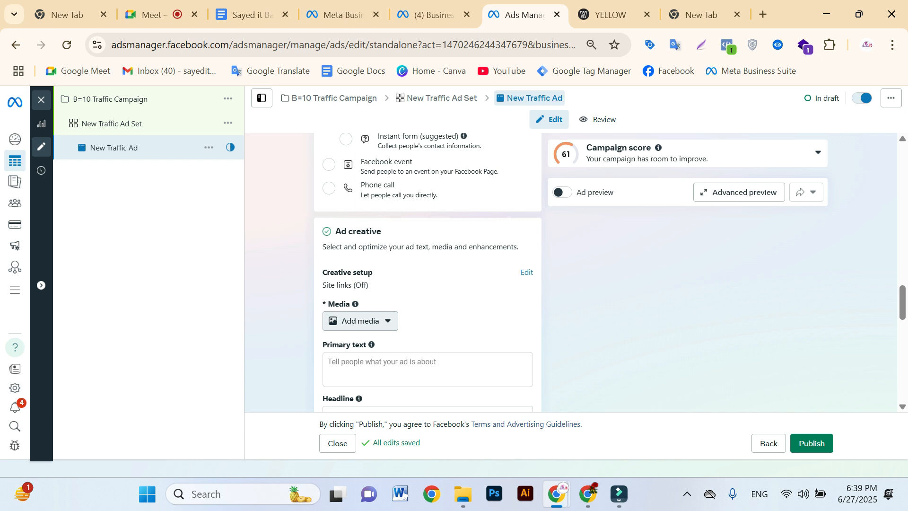
- Examine the ad creative's media, primary text, headline and description fields along with their text suggestions
scroll(427, 272, "down", 2)
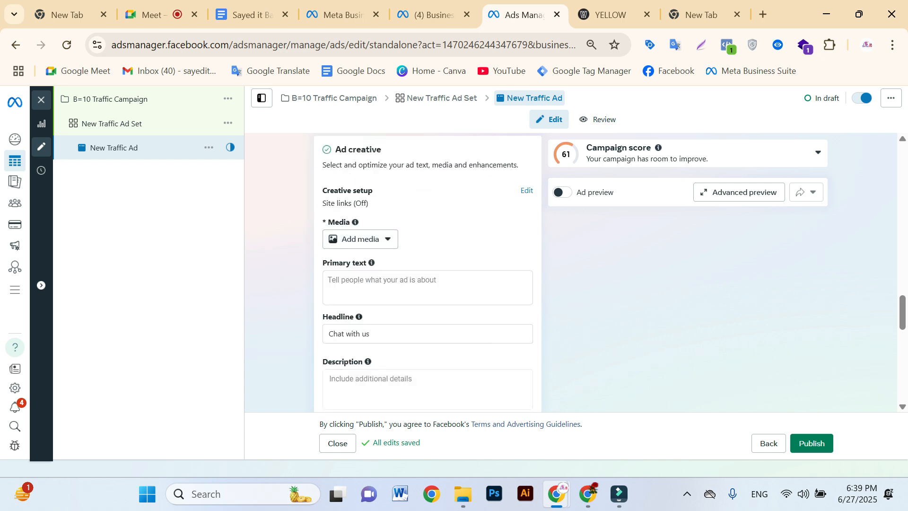
left_click(426, 287)
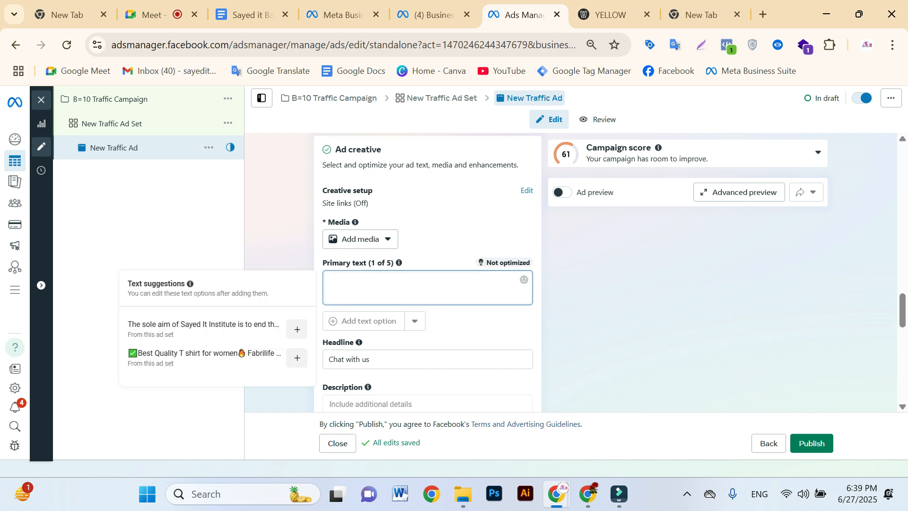
scroll(427, 272, "down", 2)
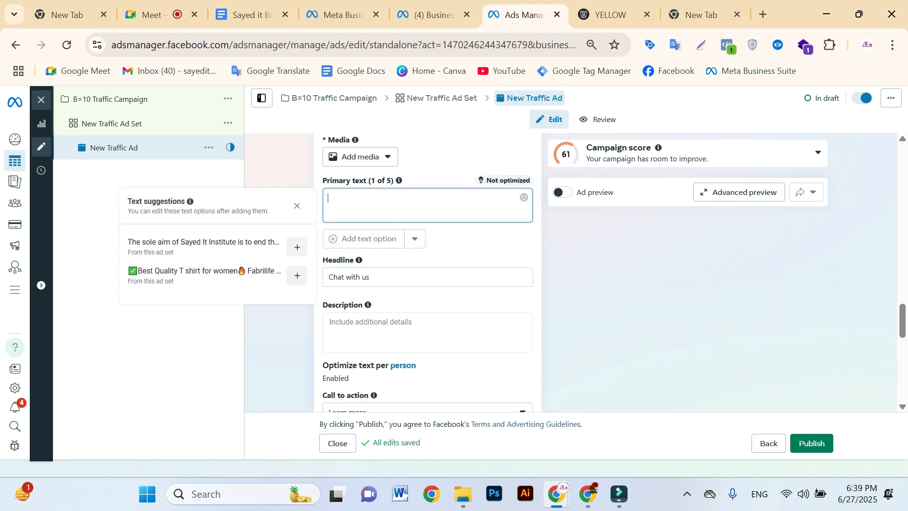
scroll(428, 272, "up", 1)
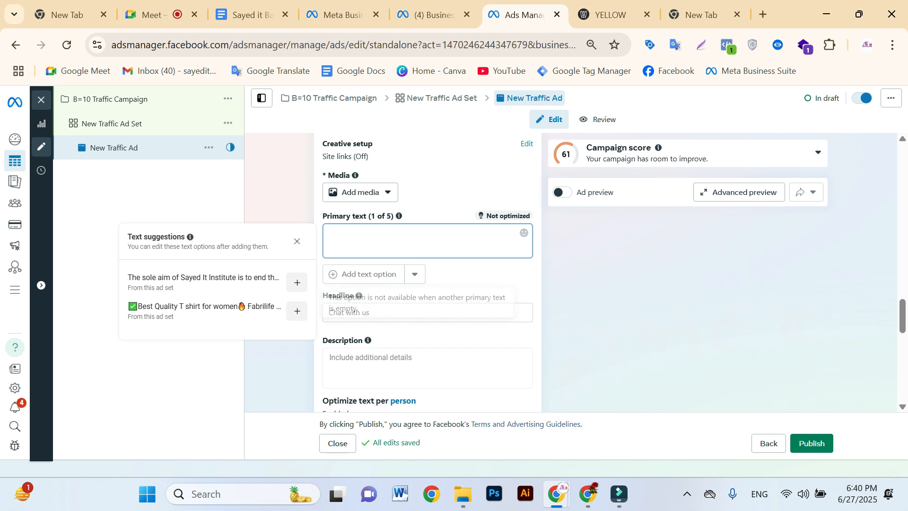
left_click(402, 313)
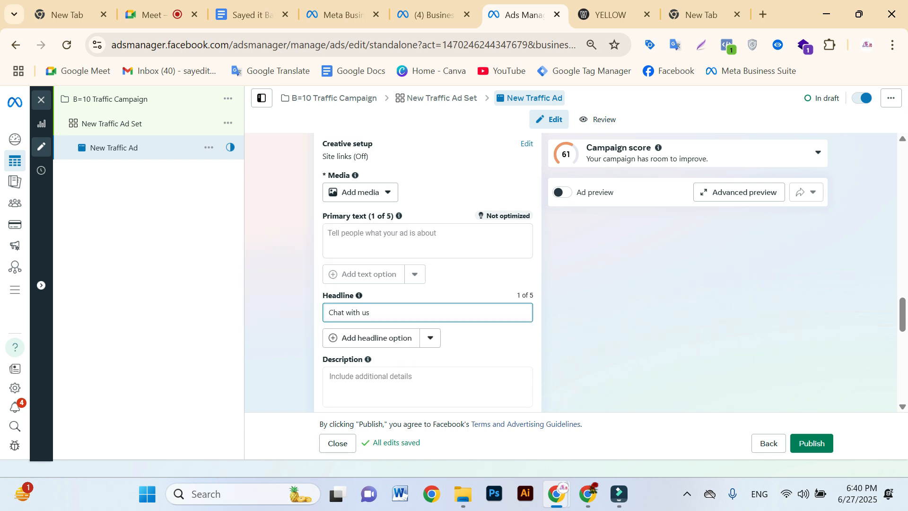
scroll(427, 271, "down", 1)
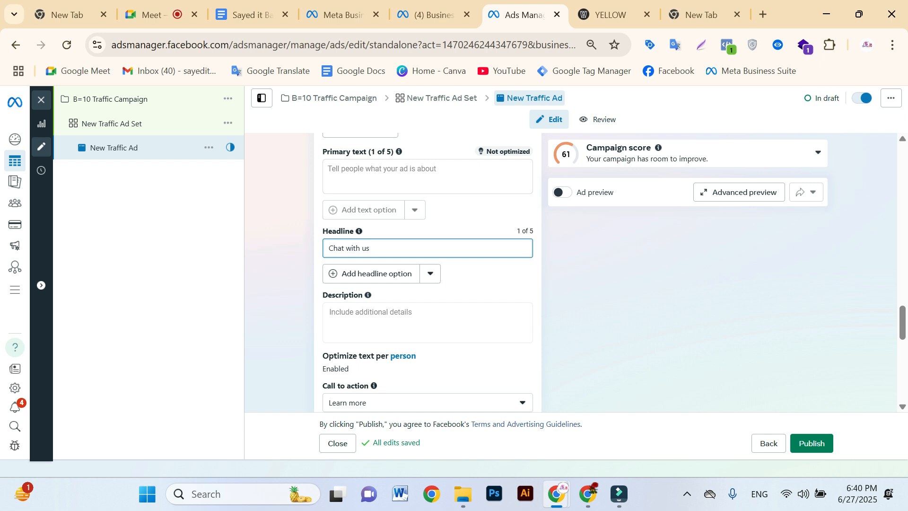
left_click(378, 322)
scroll(427, 283, "down", 2)
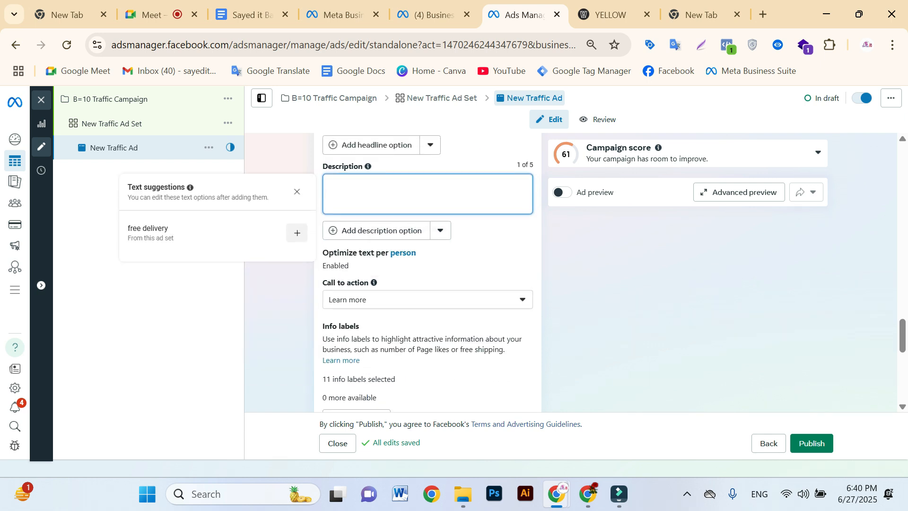
- Browse the call to action choices for the ad and set the call to action to Get quote
left_click(425, 300)
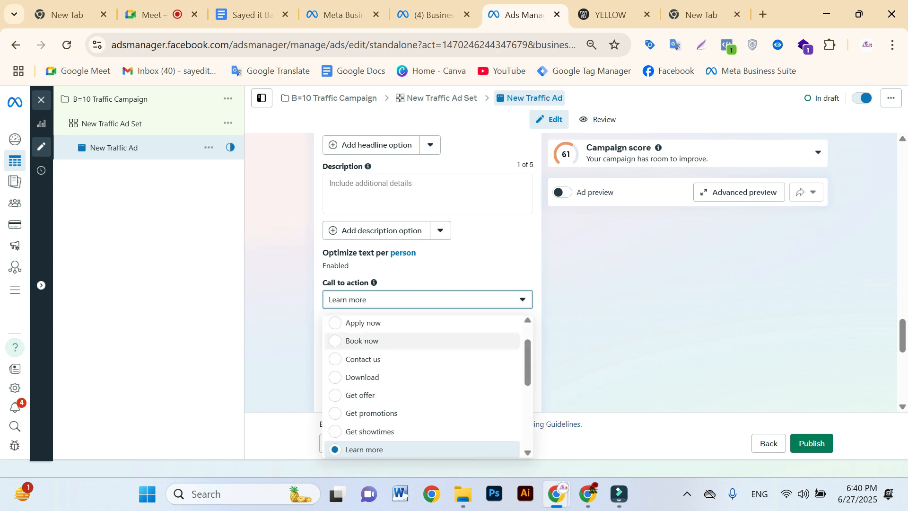
scroll(420, 357, "down", 1)
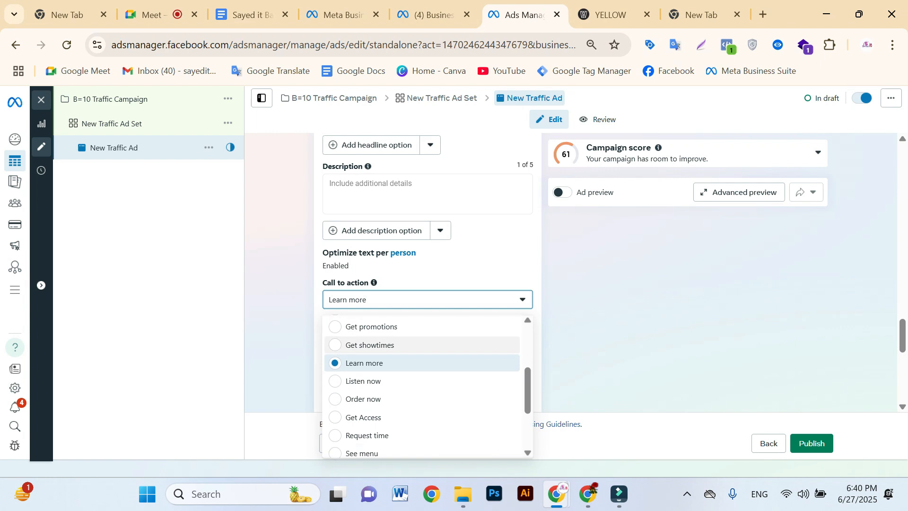
scroll(421, 358, "down", 3)
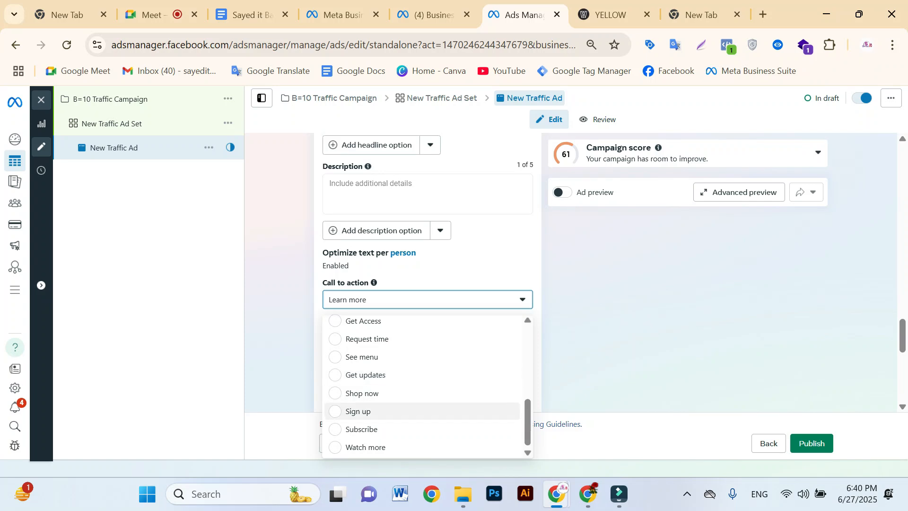
scroll(421, 388, "up", 1)
scroll(421, 387, "up", 6)
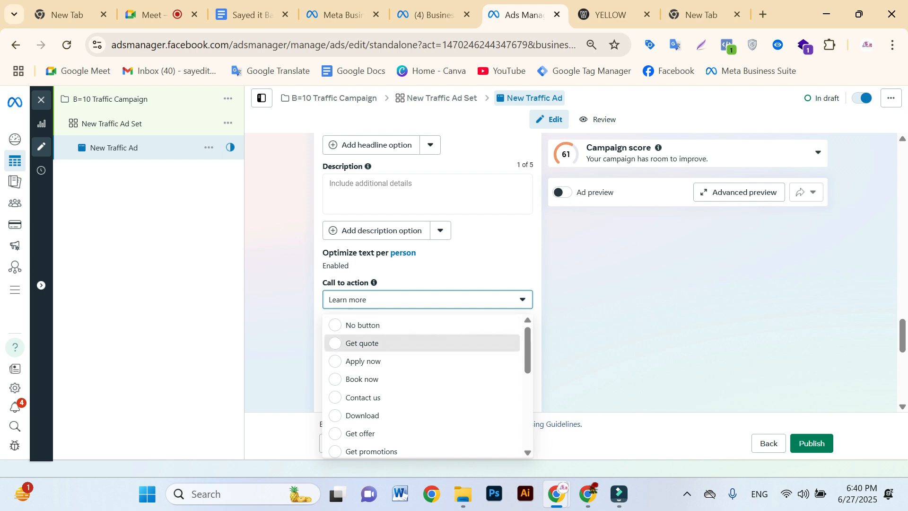
left_click(362, 343)
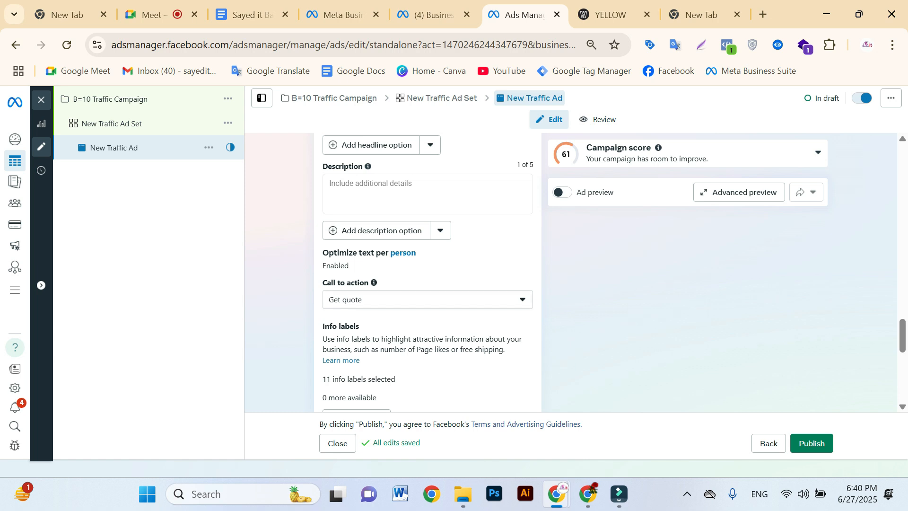
left_click(427, 300)
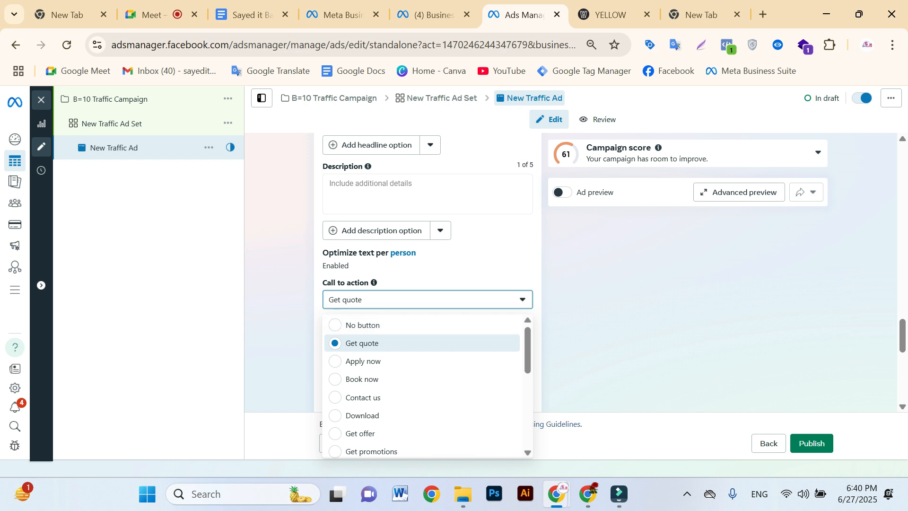
left_click(427, 300)
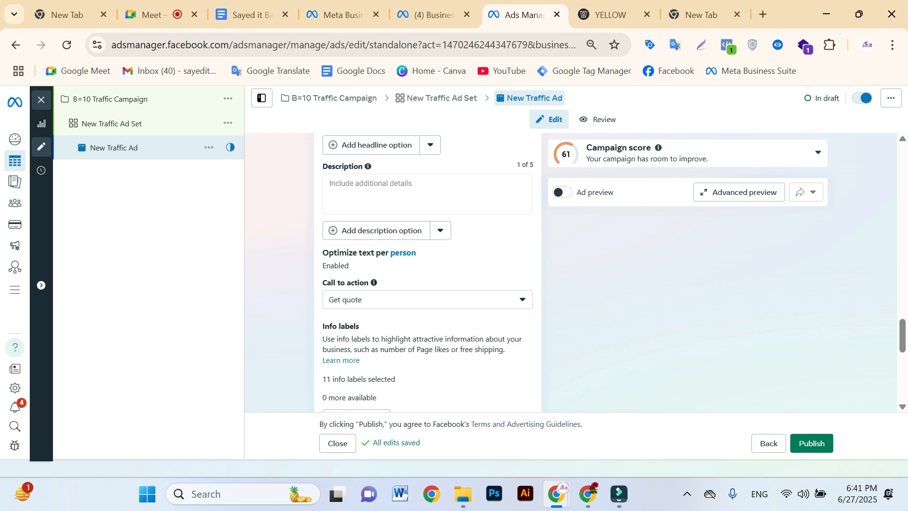
- Review the ad's language and tracking settings, including the event setups and URL parameters, and return to the ad name section
scroll(427, 272, "down", 8)
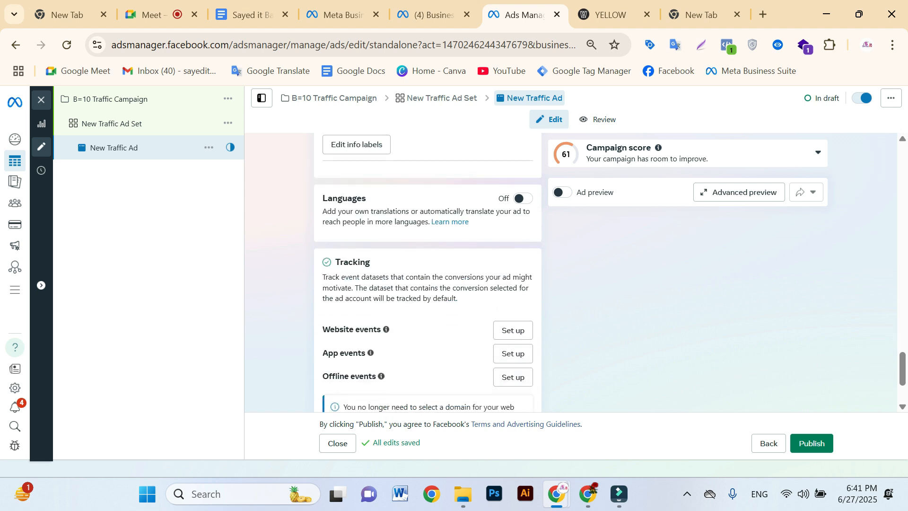
scroll(427, 272, "down", 1)
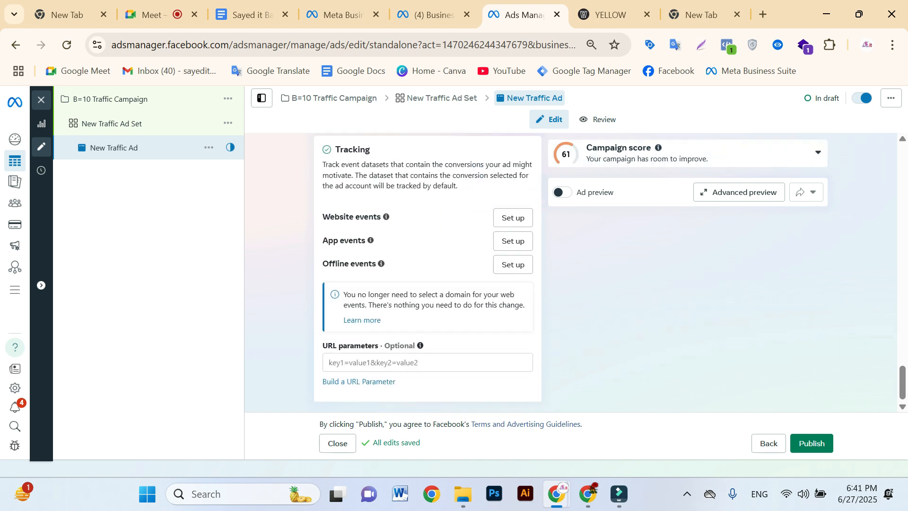
scroll(427, 272, "up", 10)
scroll(428, 272, "up", 15)
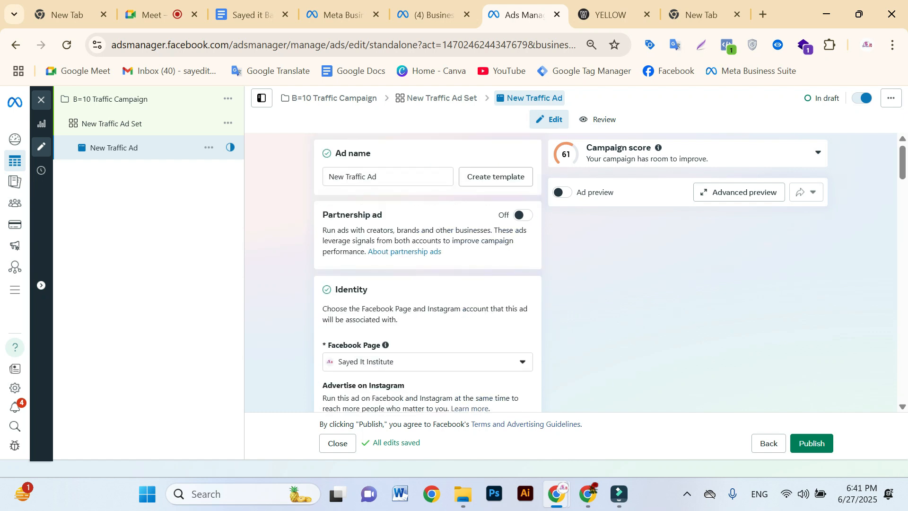
- Open the New Traffic Ad Set and review the available performance goals, closing the list without choosing another goal
left_click(112, 124)
scroll(473, 279, "down", 5)
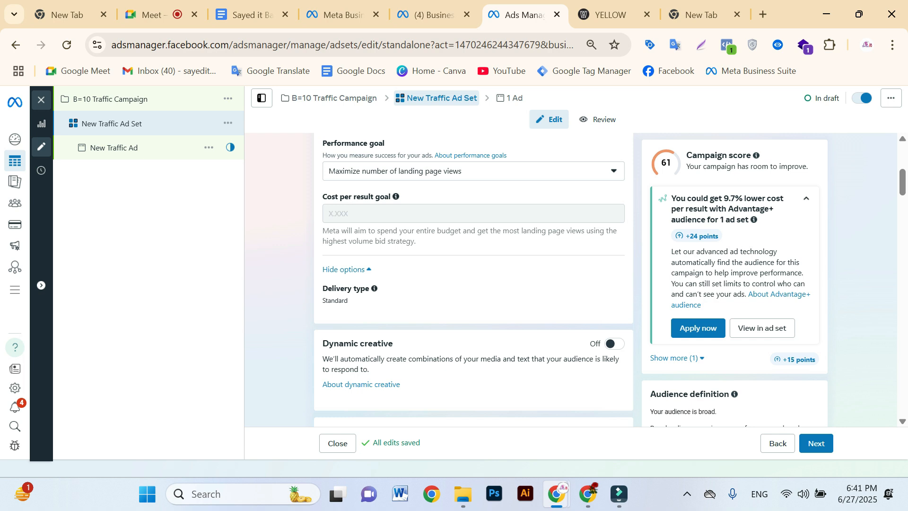
scroll(473, 279, "up", 1)
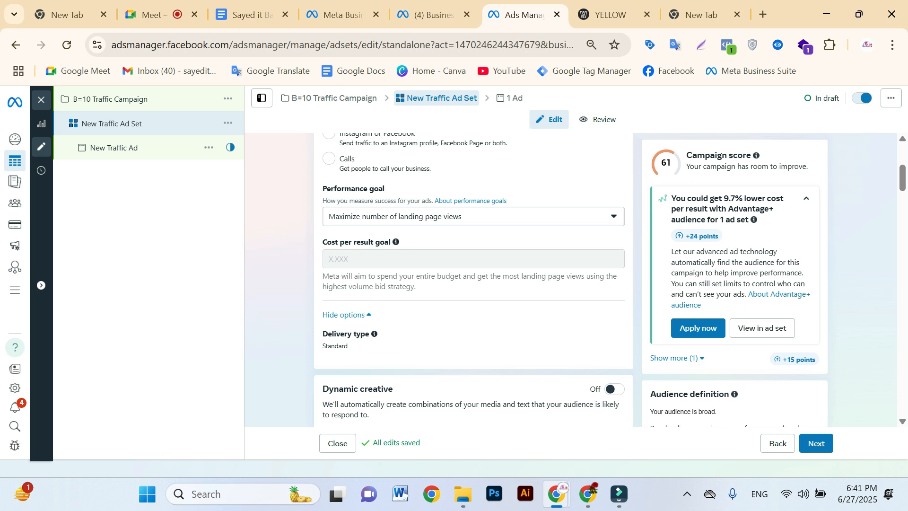
left_click(473, 216)
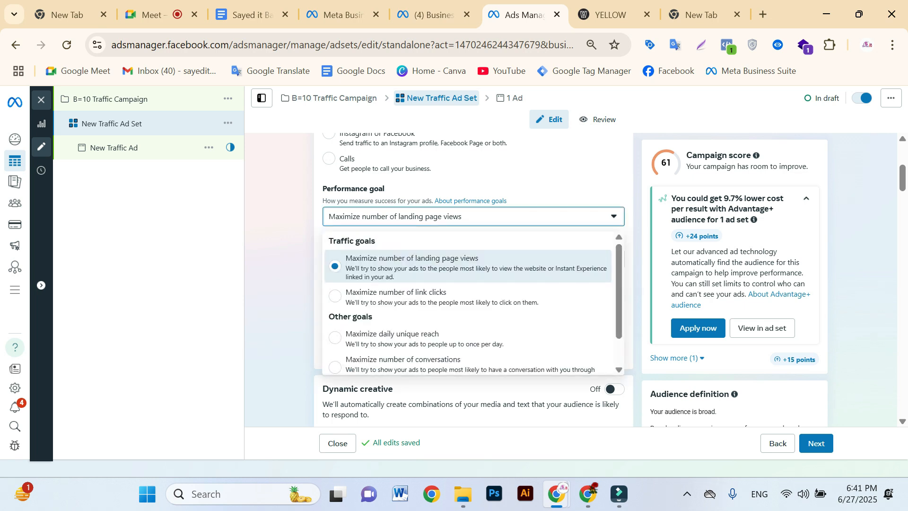
scroll(473, 298, "down", 1)
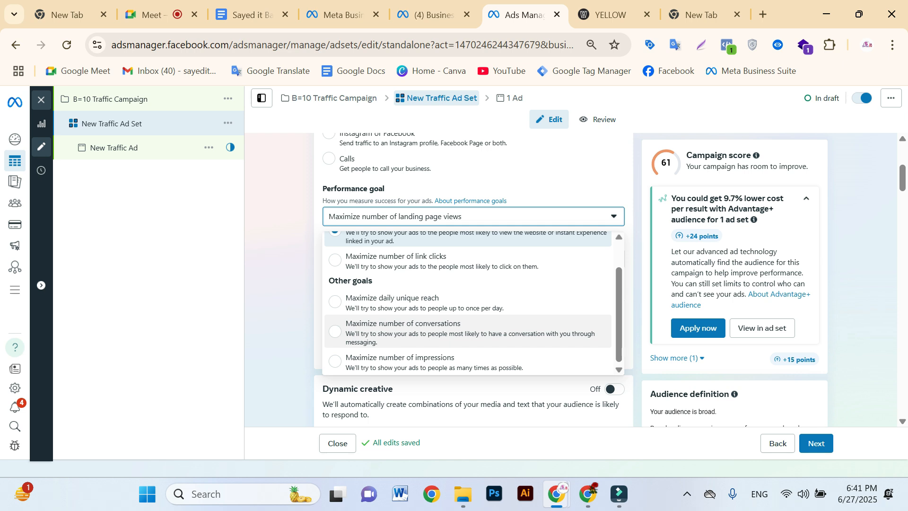
left_click(282, 283)
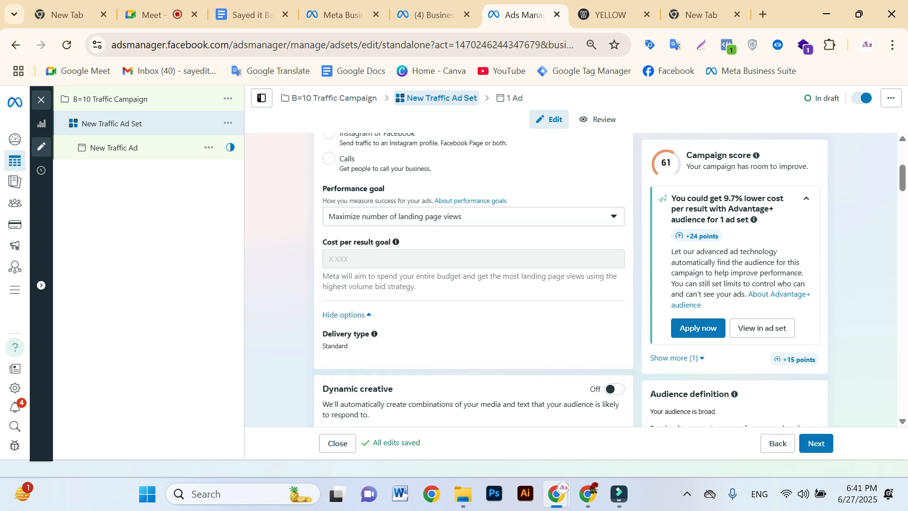
mouse_move(156, 15)
left_click(619, 493)
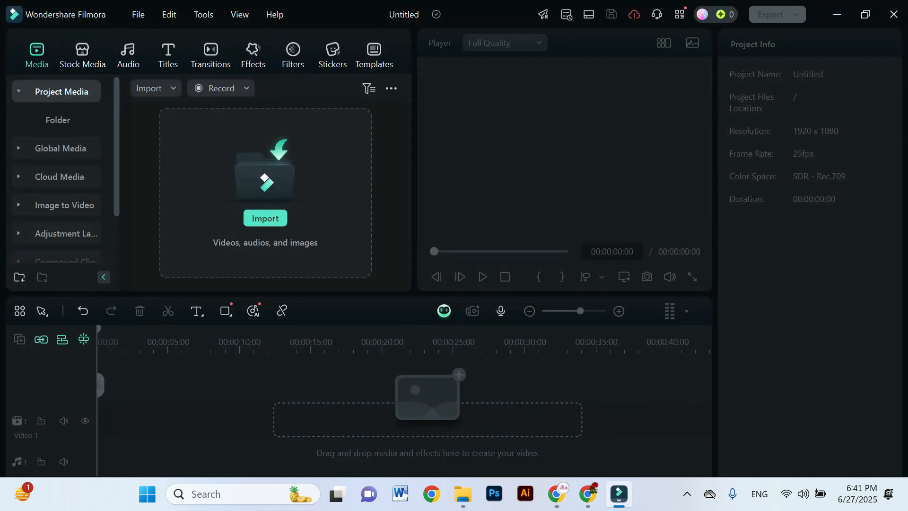
left_click(222, 88)
left_click(229, 126)
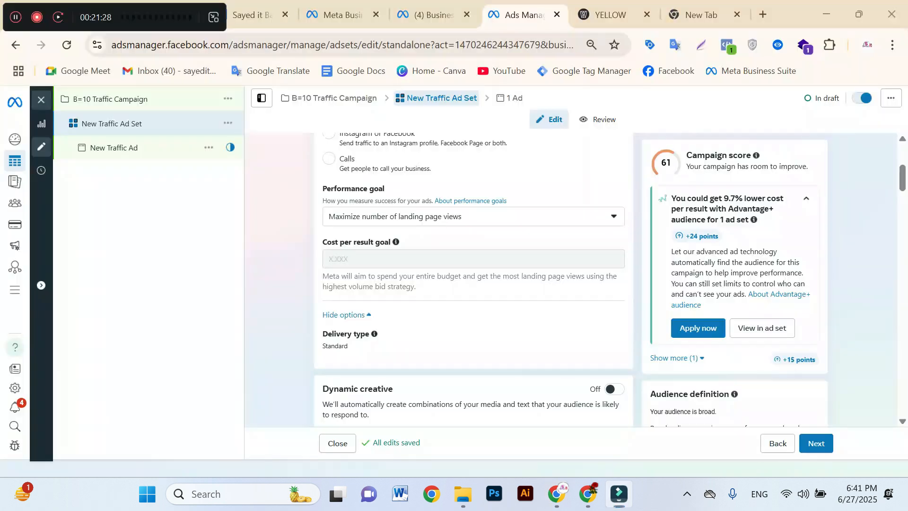